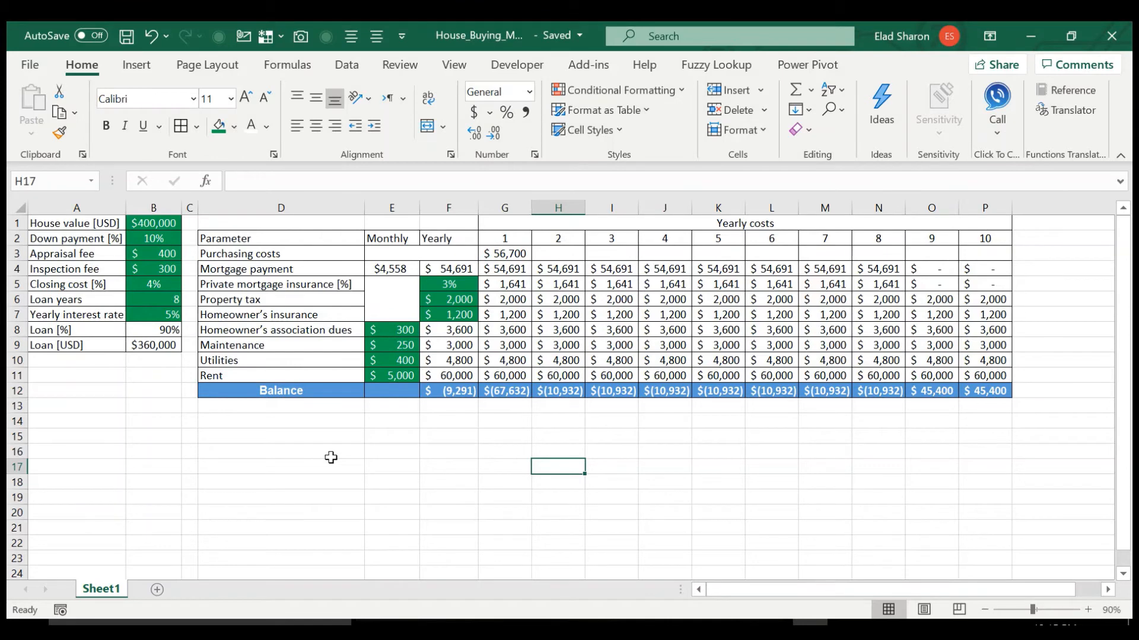
- Review the purchase and loan inputs in B1:B7, from house value and down payment to loan years and yearly interest rate
click(174, 224)
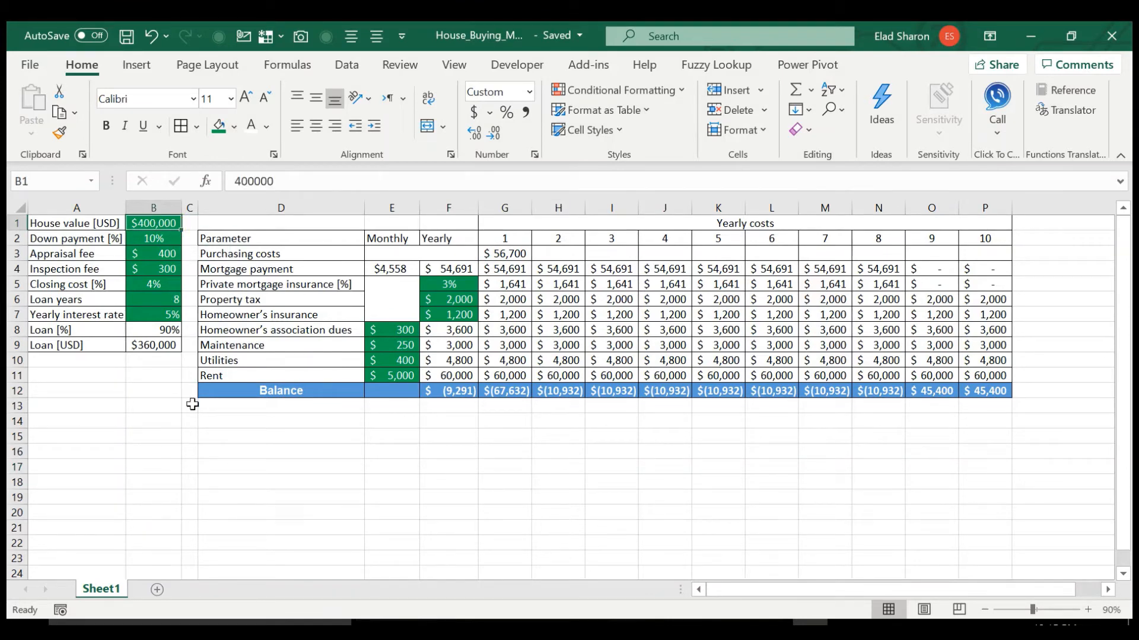
click(168, 237)
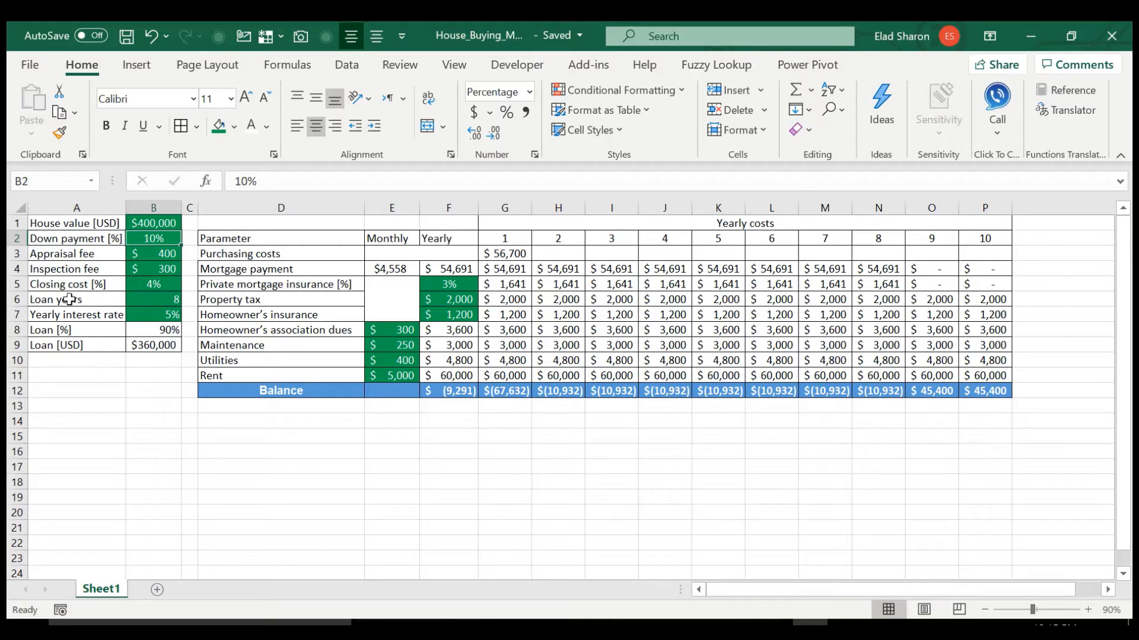
drag(162, 253, 156, 284)
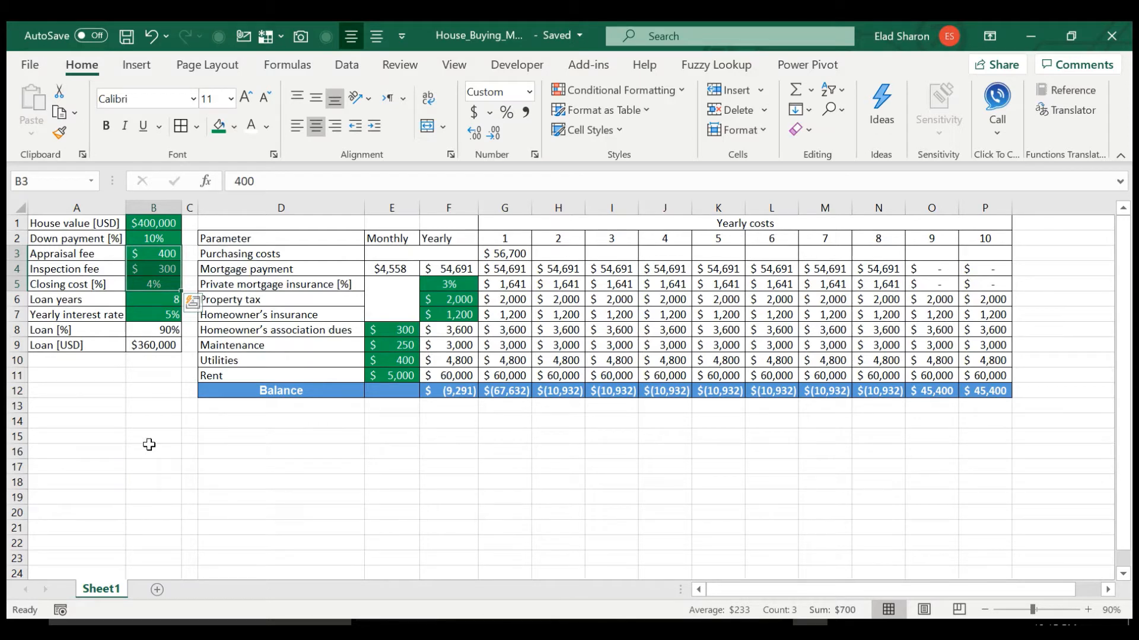
click(163, 255)
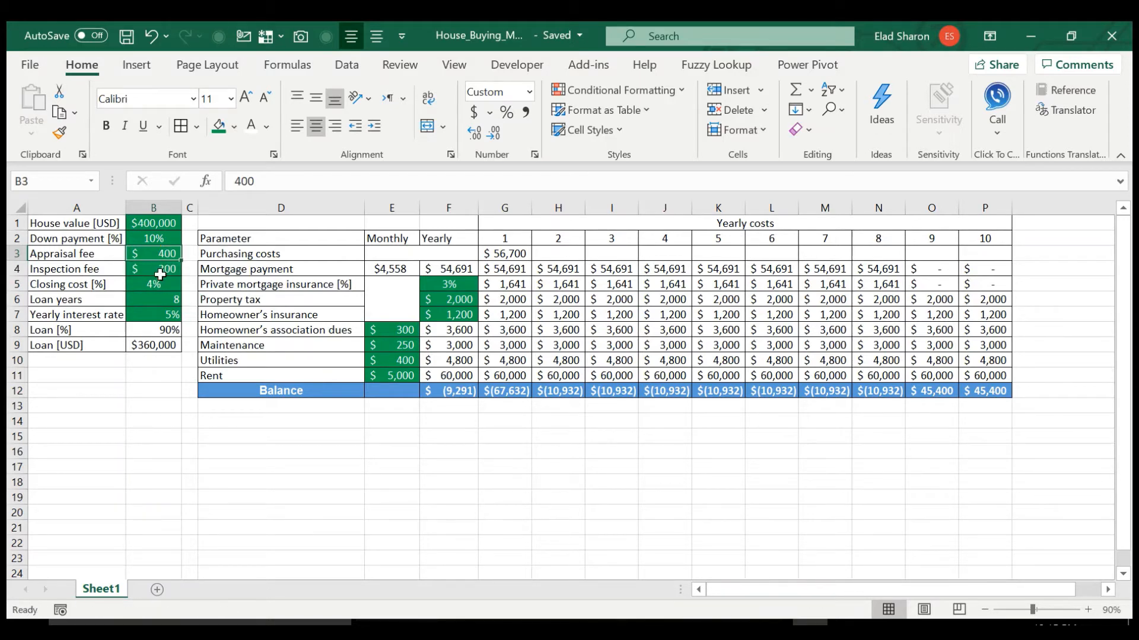
click(156, 284)
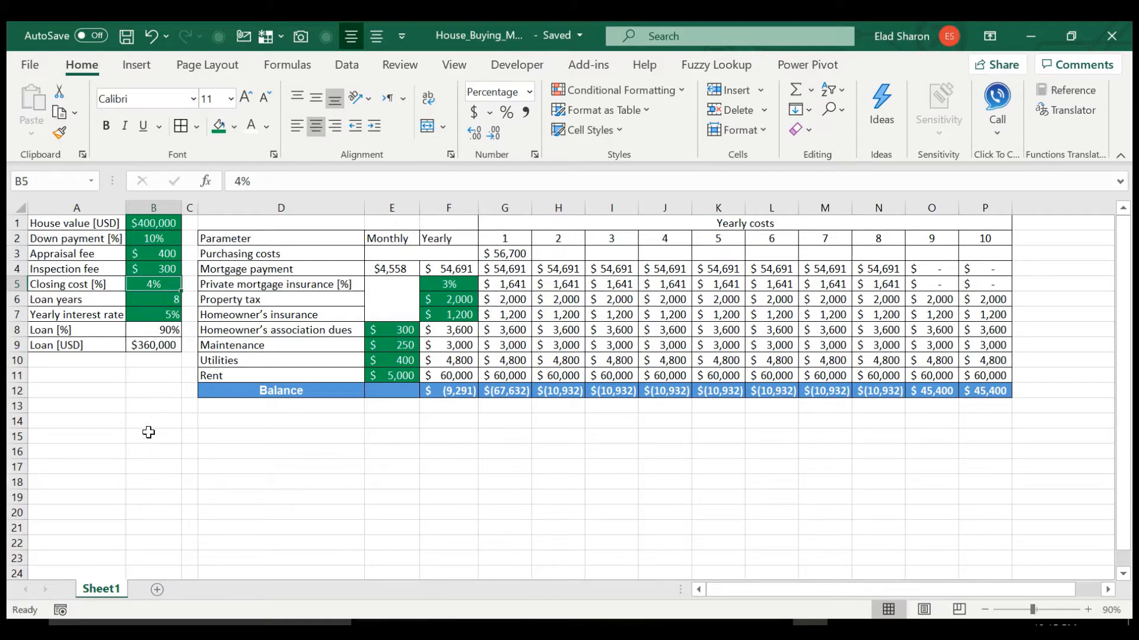
click(162, 302)
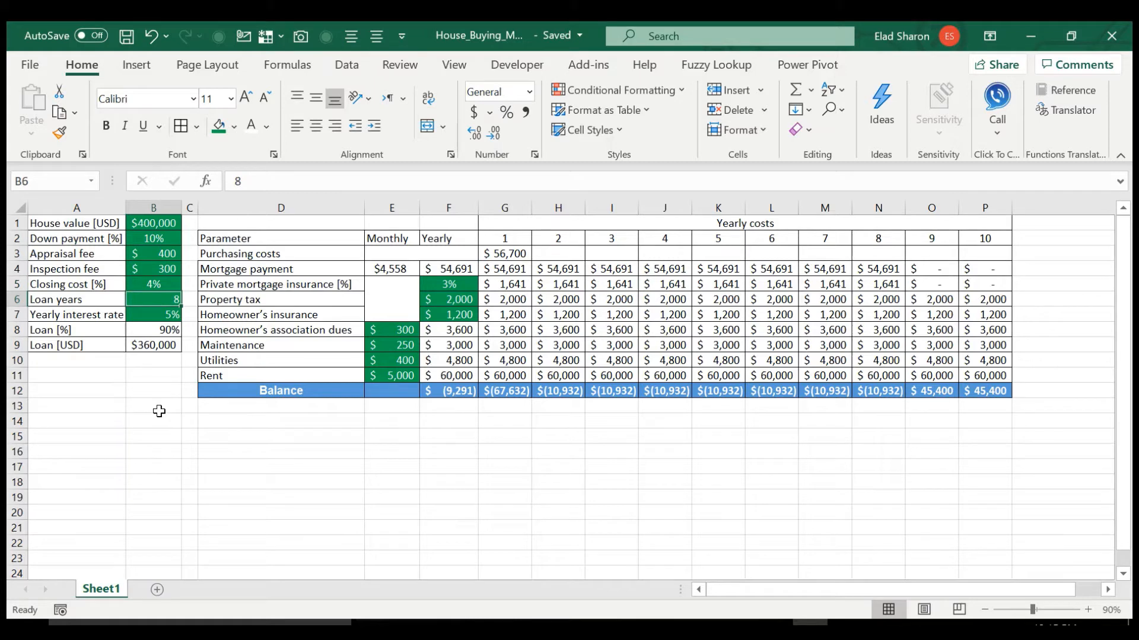
click(162, 315)
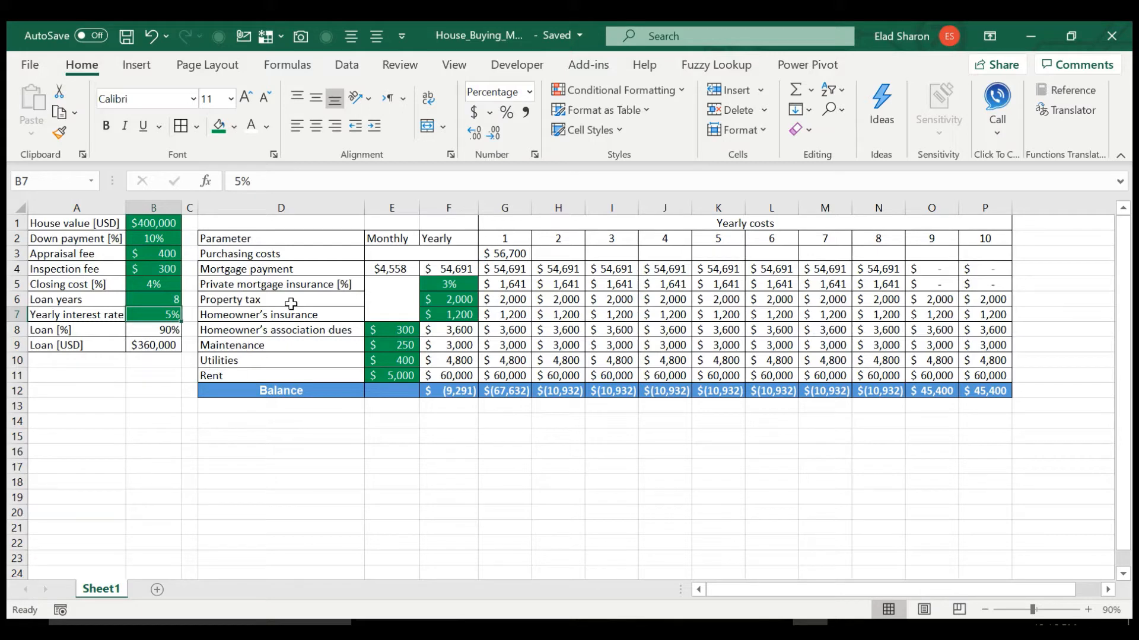
- Inspect the year 1 purchasing costs formula in G3 and the cells it references, leaving it unchanged
click(412, 311)
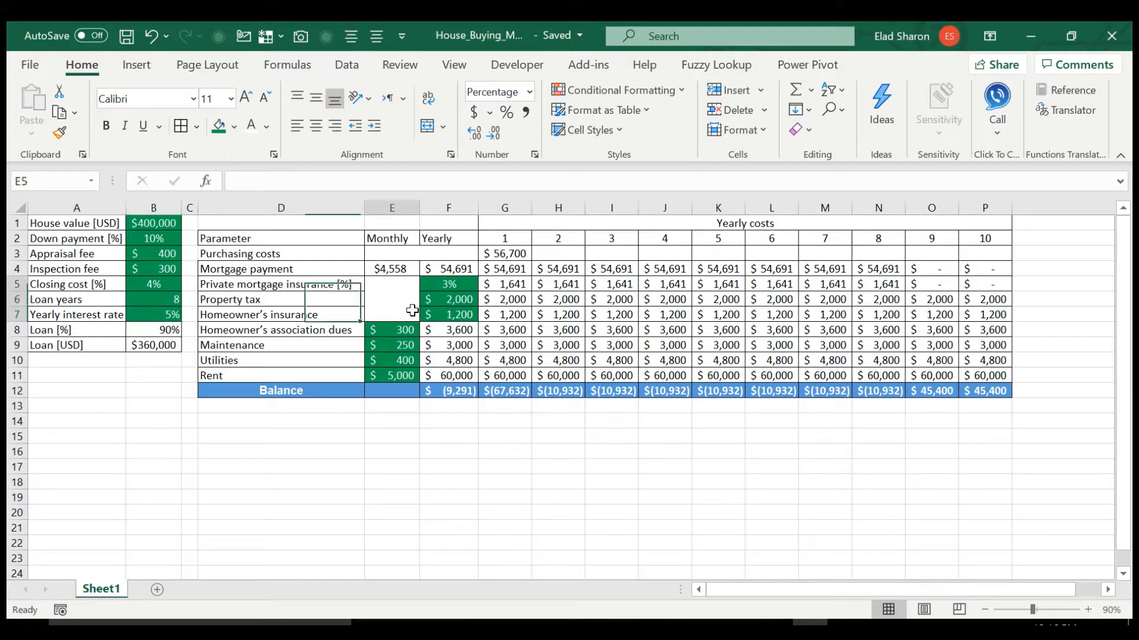
click(342, 254)
click(505, 253)
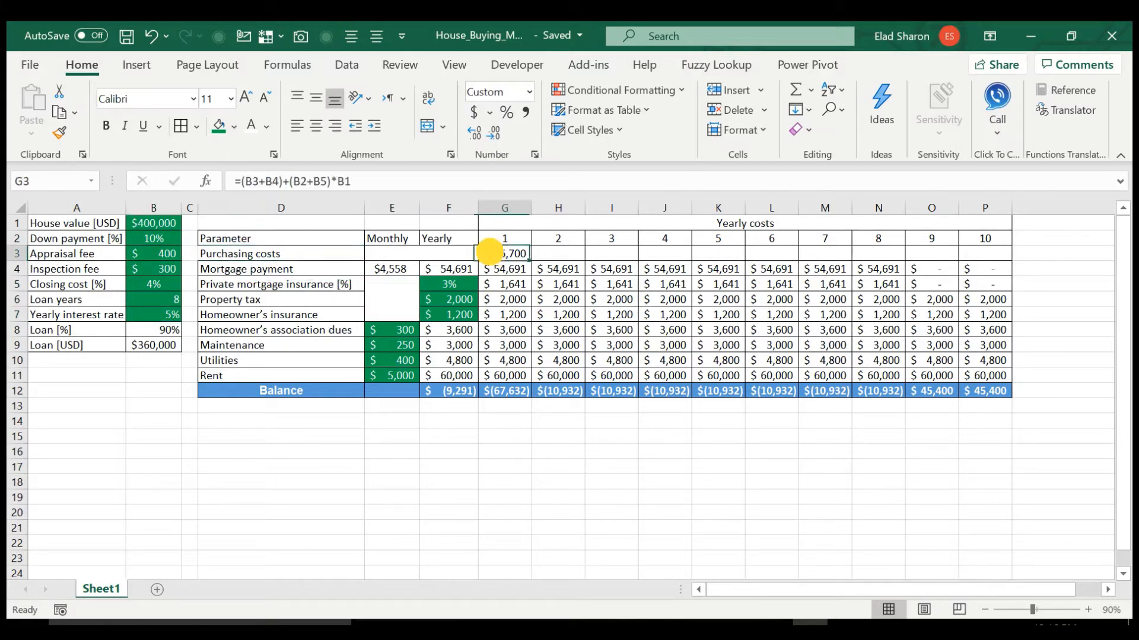
double_click(505, 253)
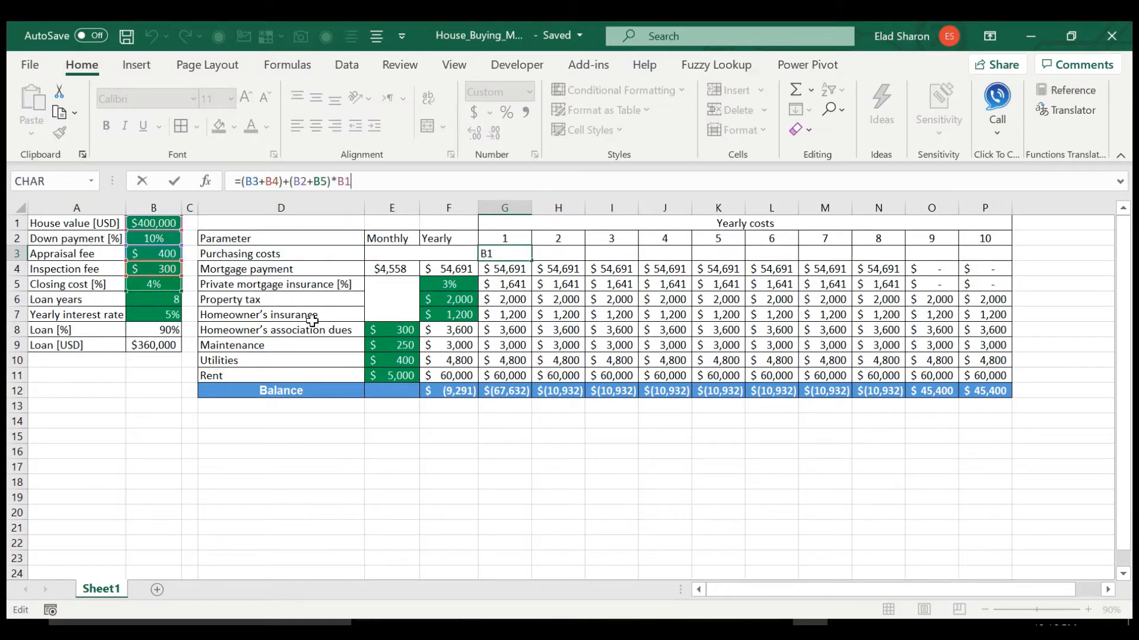
key(Escape)
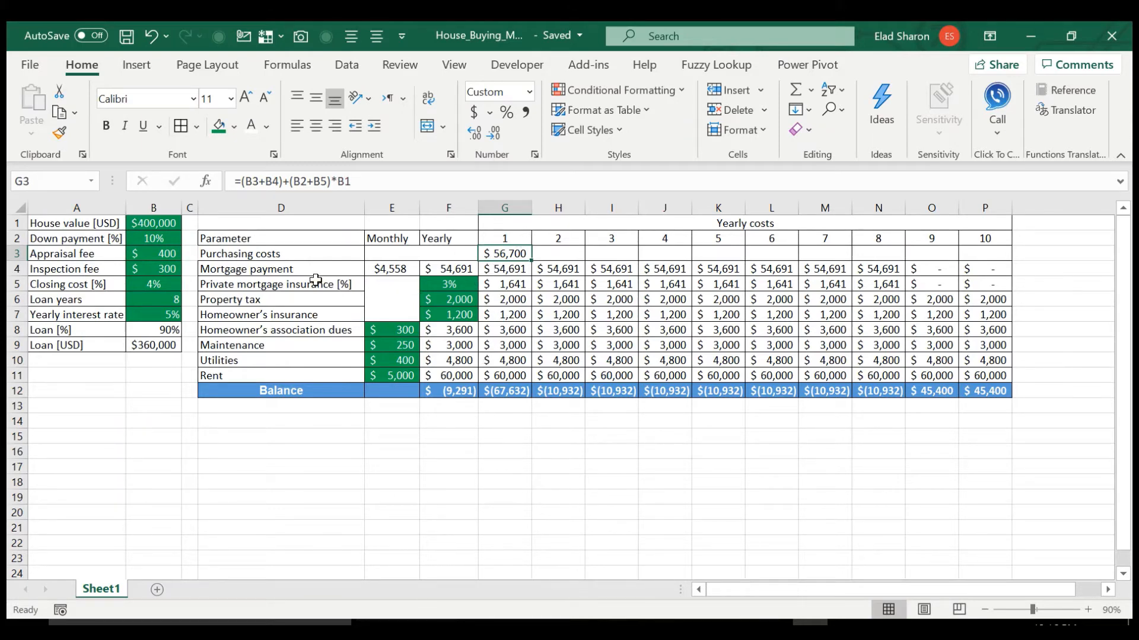
- Examine the rate, period and loan arguments of the monthly mortgage PMT formula in E4, plus the yearly mortgage formula in F4
click(333, 271)
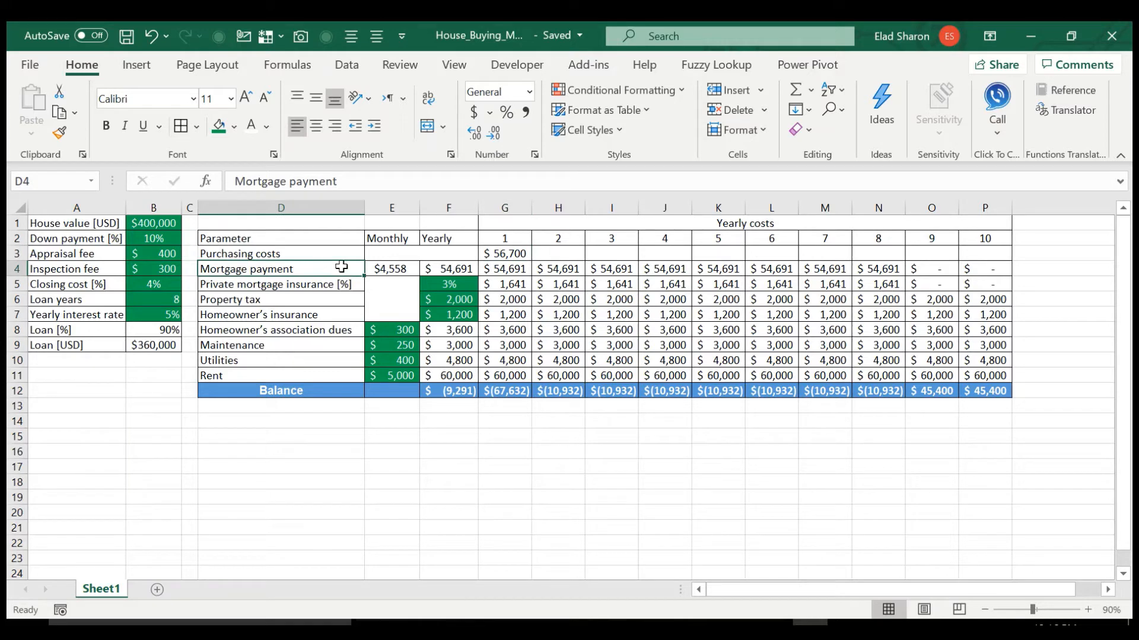
click(400, 268)
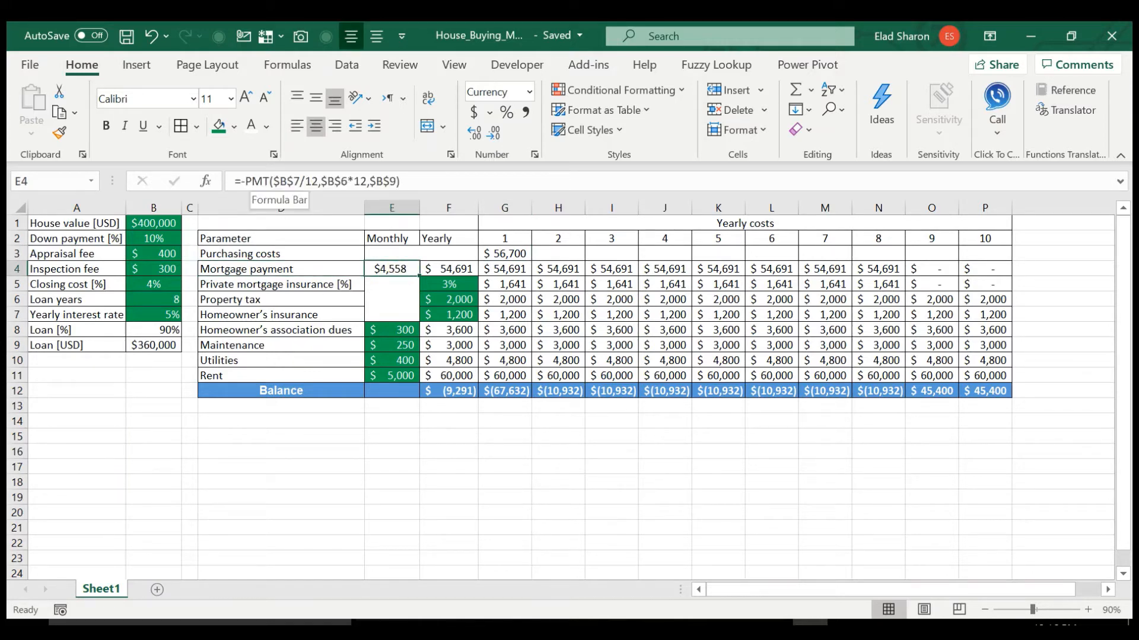
click(288, 181)
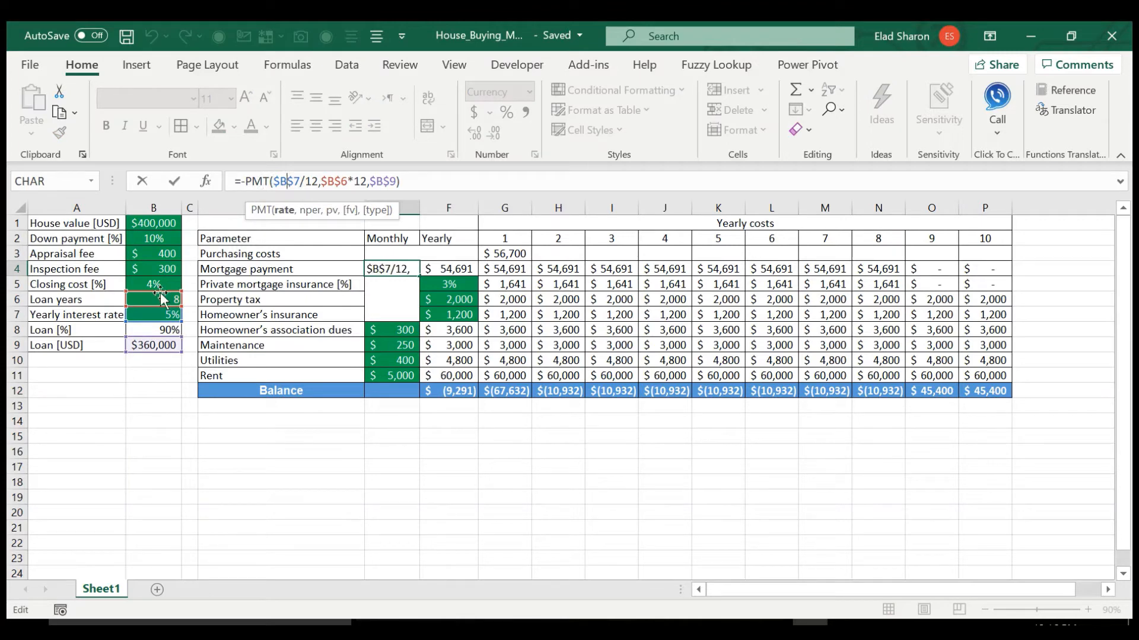
click(314, 175)
click(341, 181)
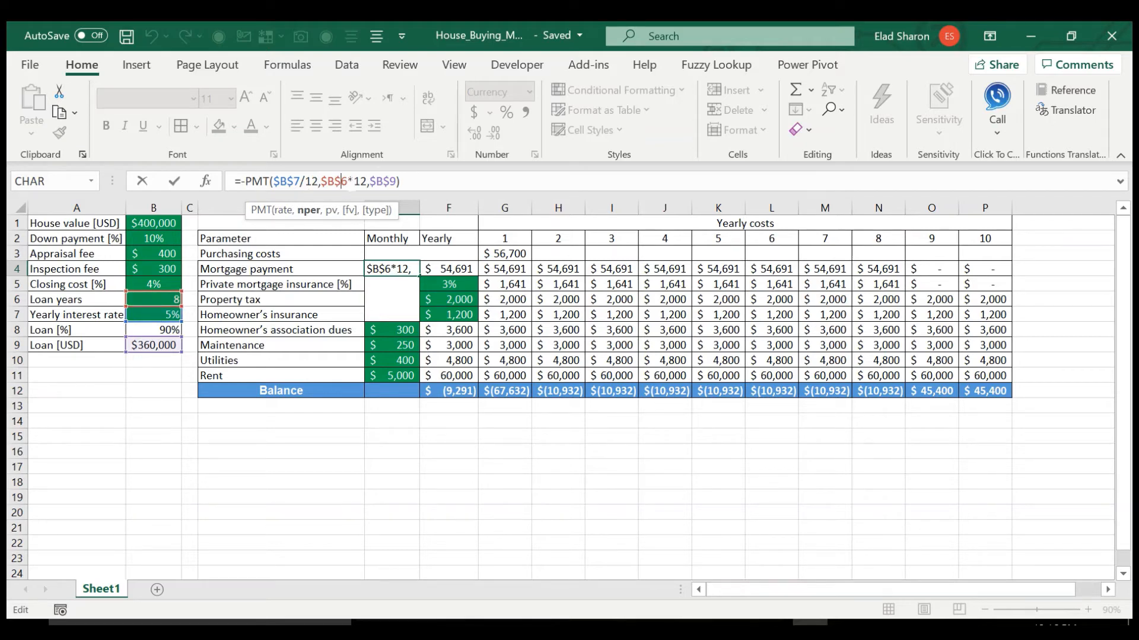
click(387, 178)
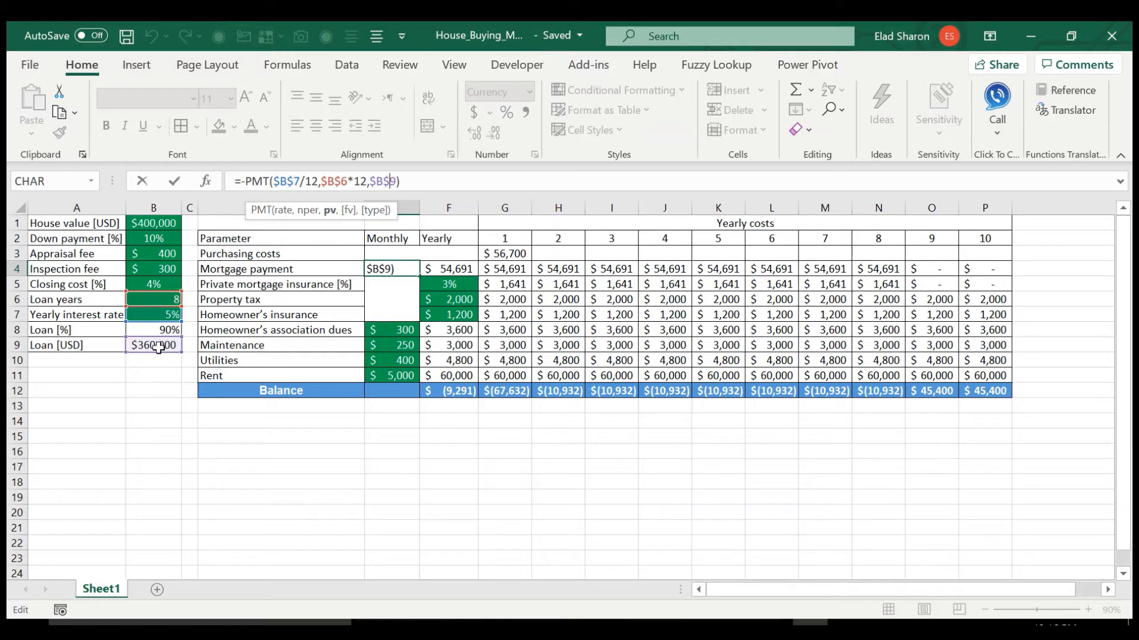
key(ctrl+Return)
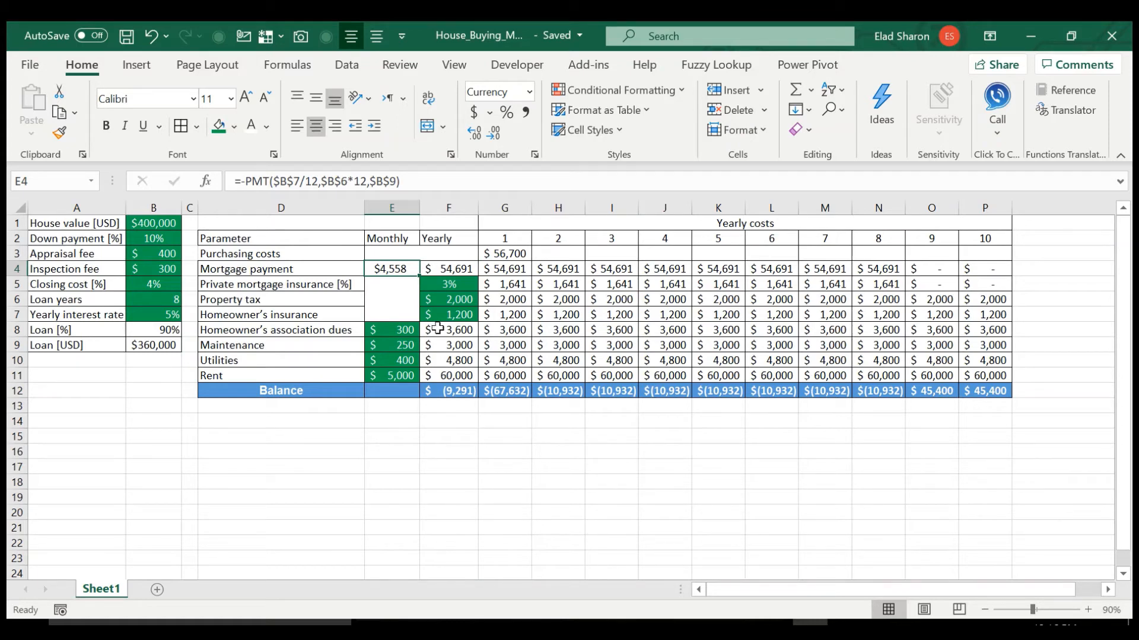
click(450, 271)
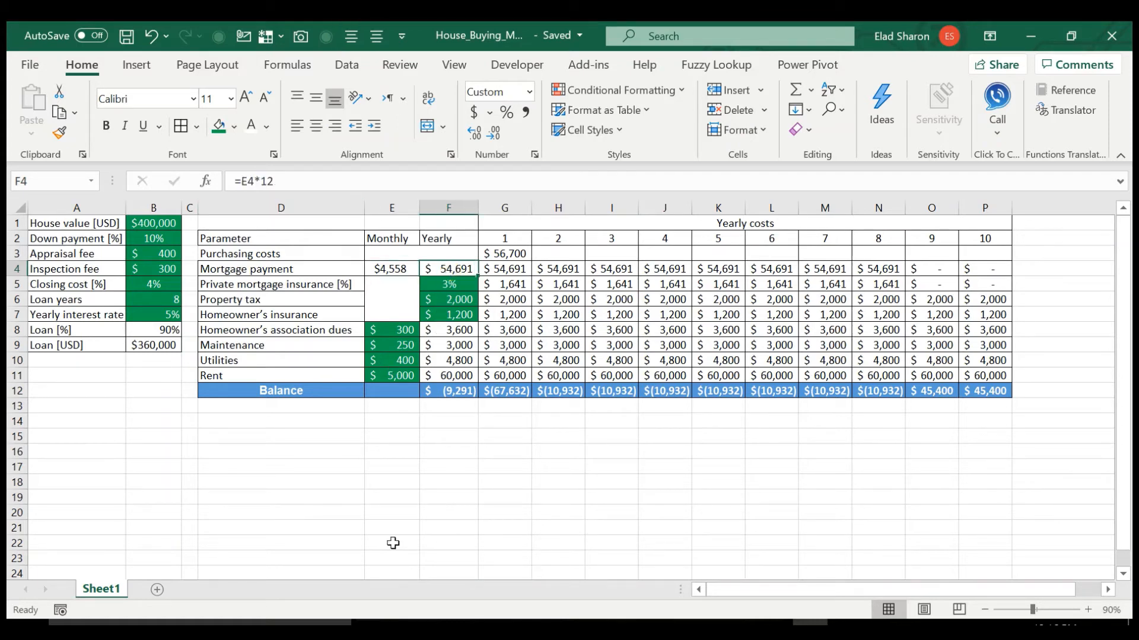
- Review the monthly and yearly entries for mortgage insurance, property tax, homeowner's insurance, association dues, maintenance, utilities and rent
click(392, 300)
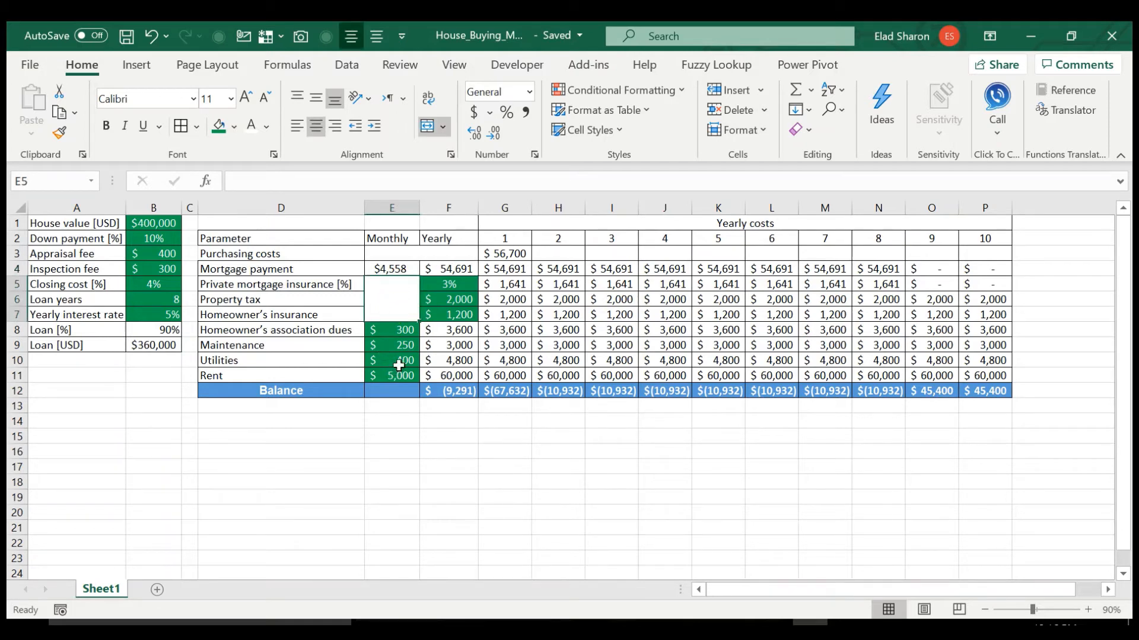
drag(393, 363, 424, 289)
click(464, 286)
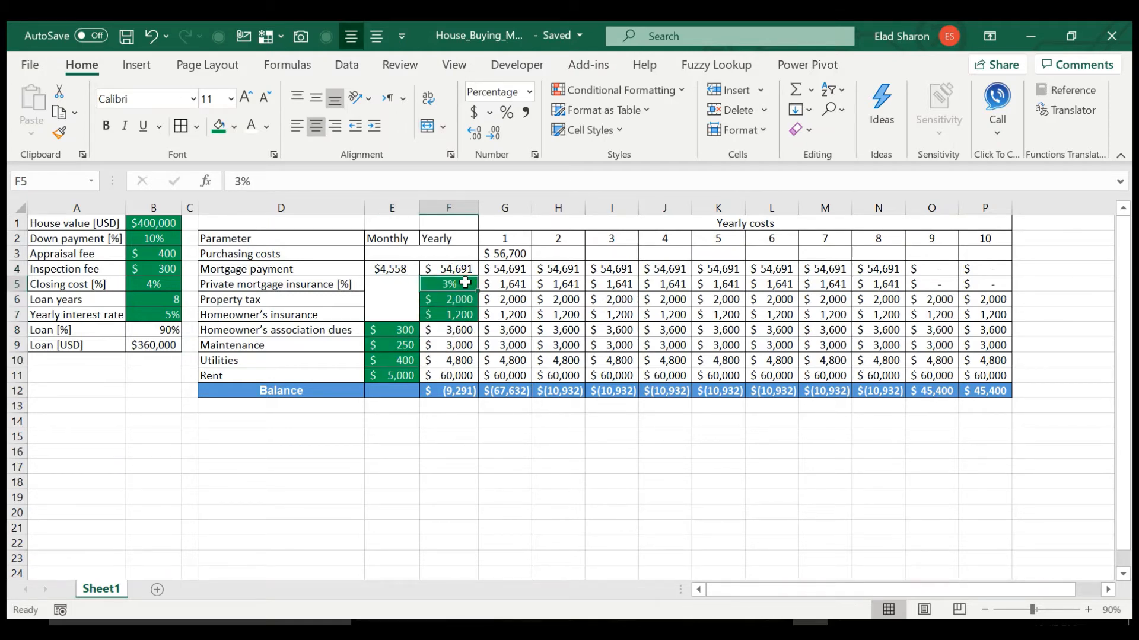
click(456, 298)
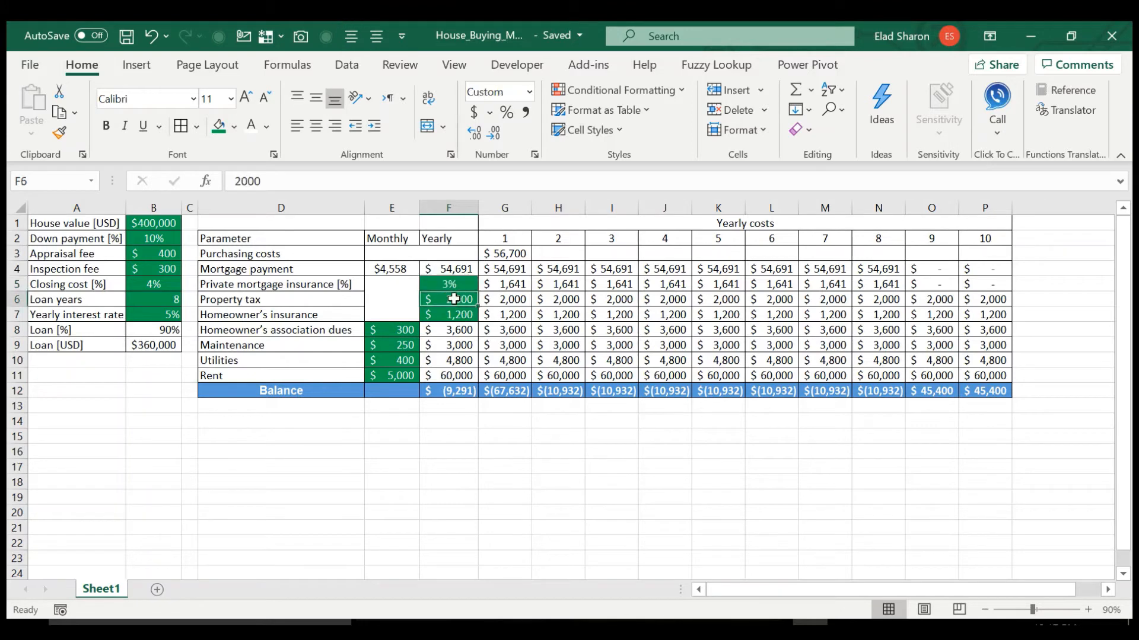
click(448, 315)
click(404, 330)
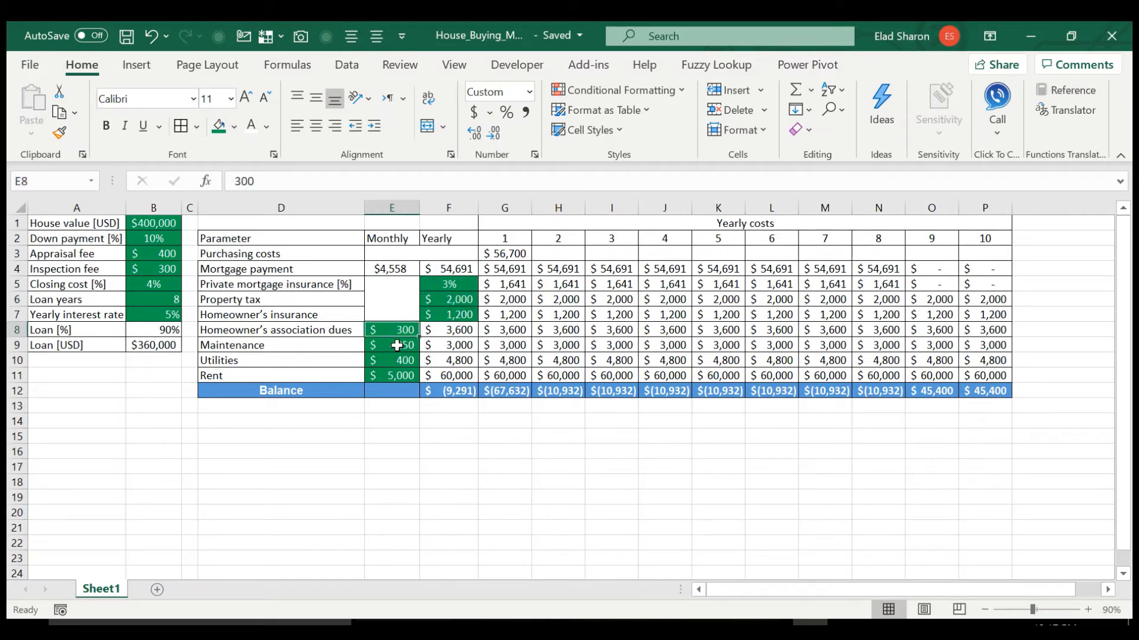
click(396, 345)
click(387, 362)
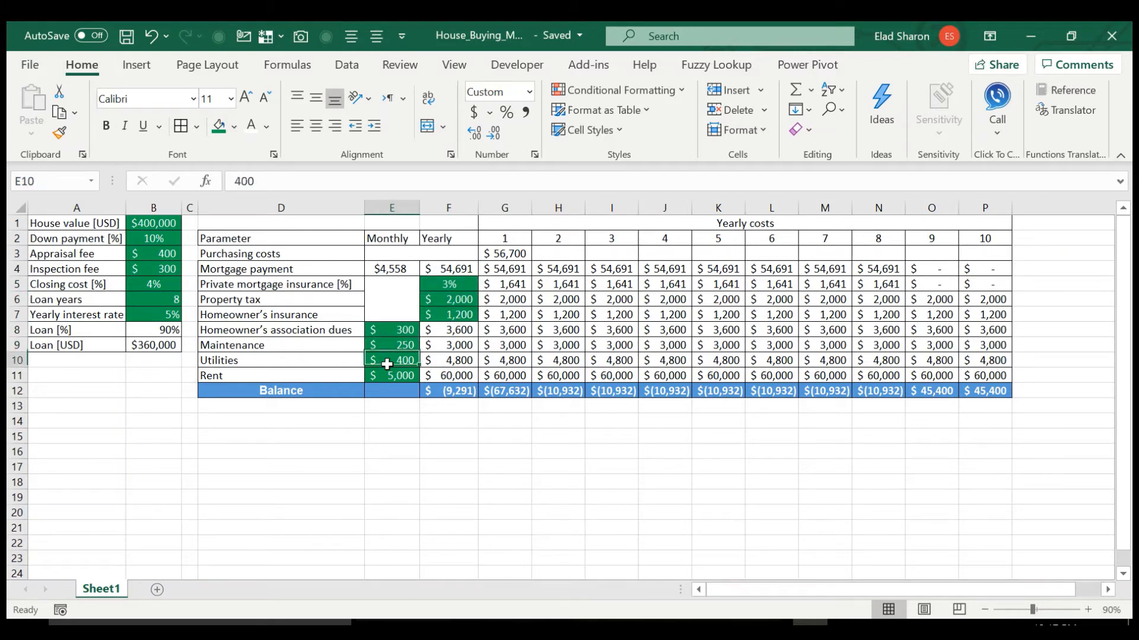
click(436, 330)
click(396, 376)
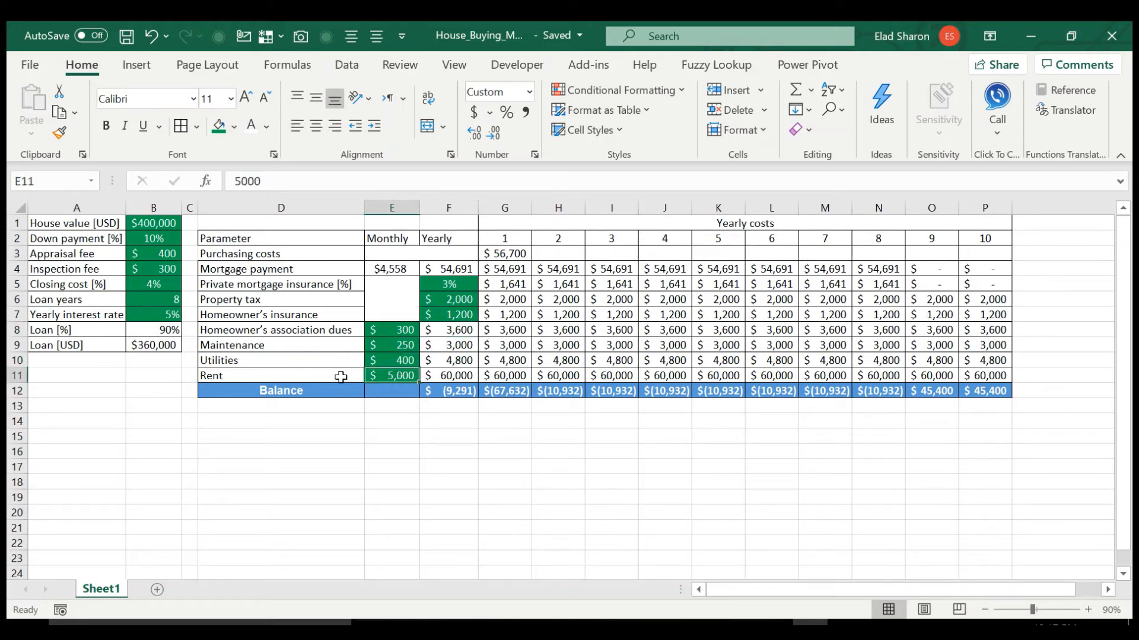
click(454, 374)
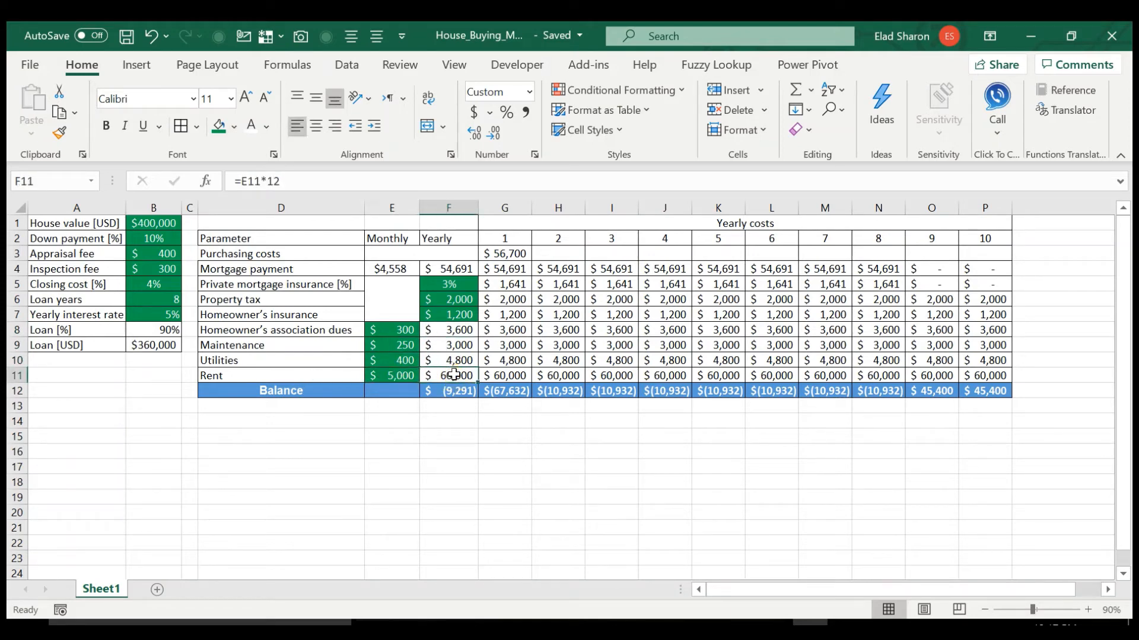
- Inspect the yearly balance formula in F12 and the cells it references without changing it
click(449, 391)
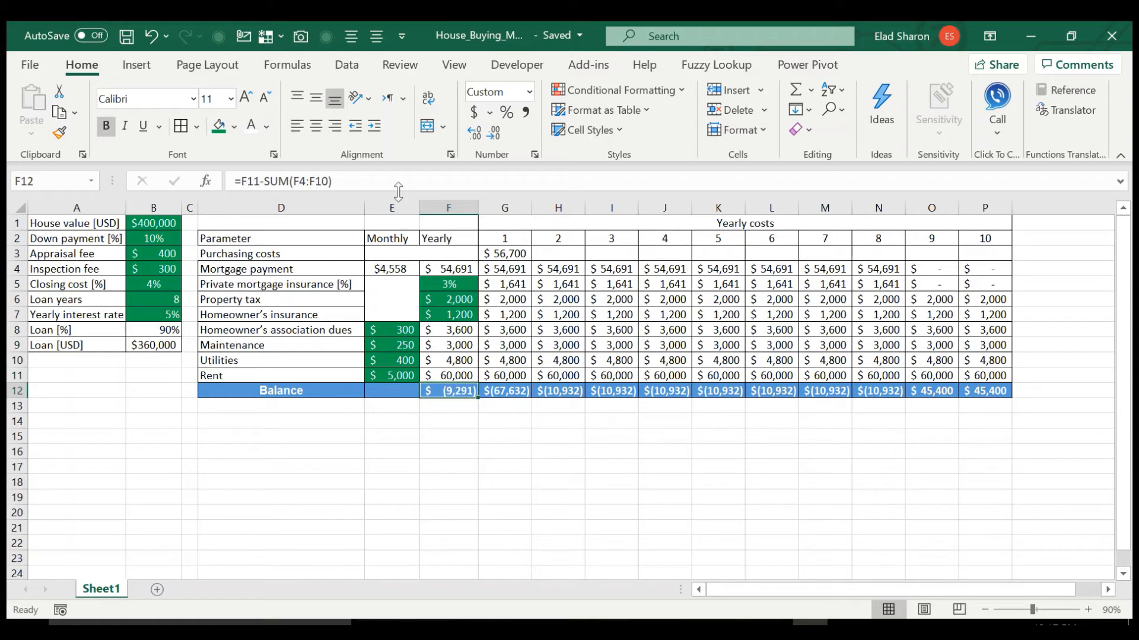
double_click(449, 390)
key(Escape)
- Review the year headers in G2:P2 and compare the balance formulas in row 12 for years 1, 2, 3 and 9
drag(519, 238, 984, 238)
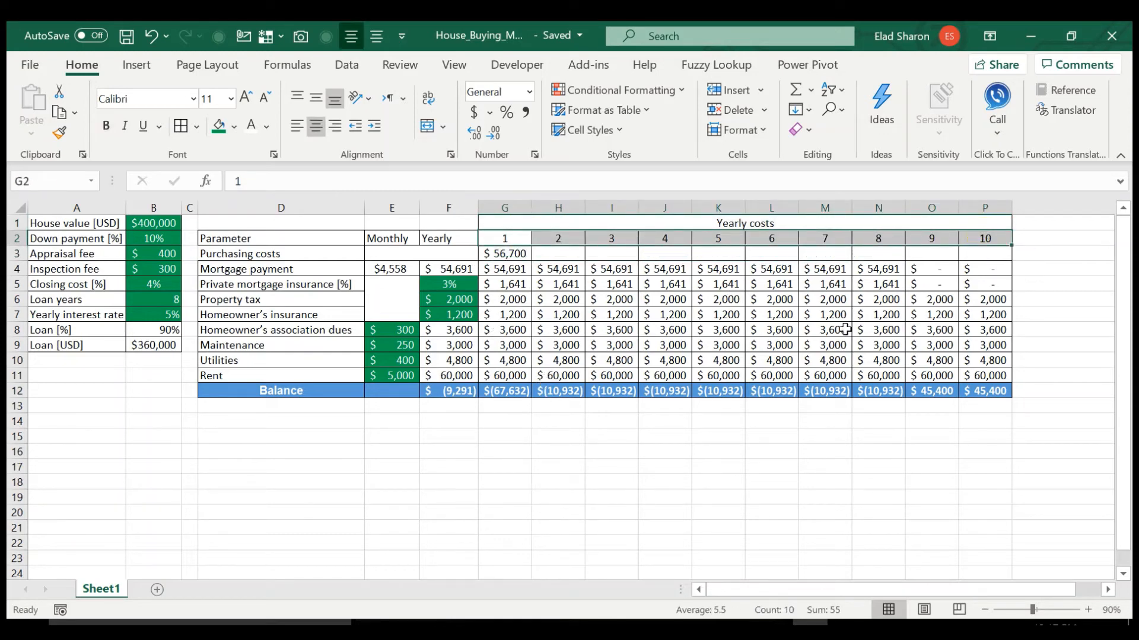
click(507, 394)
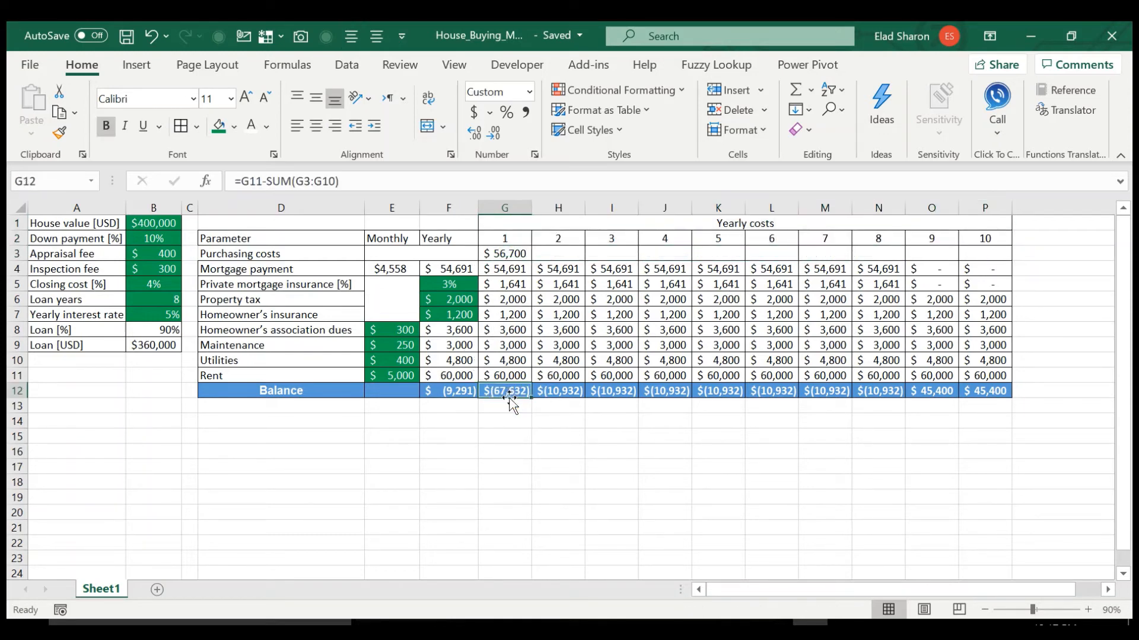
click(543, 393)
click(519, 394)
click(562, 394)
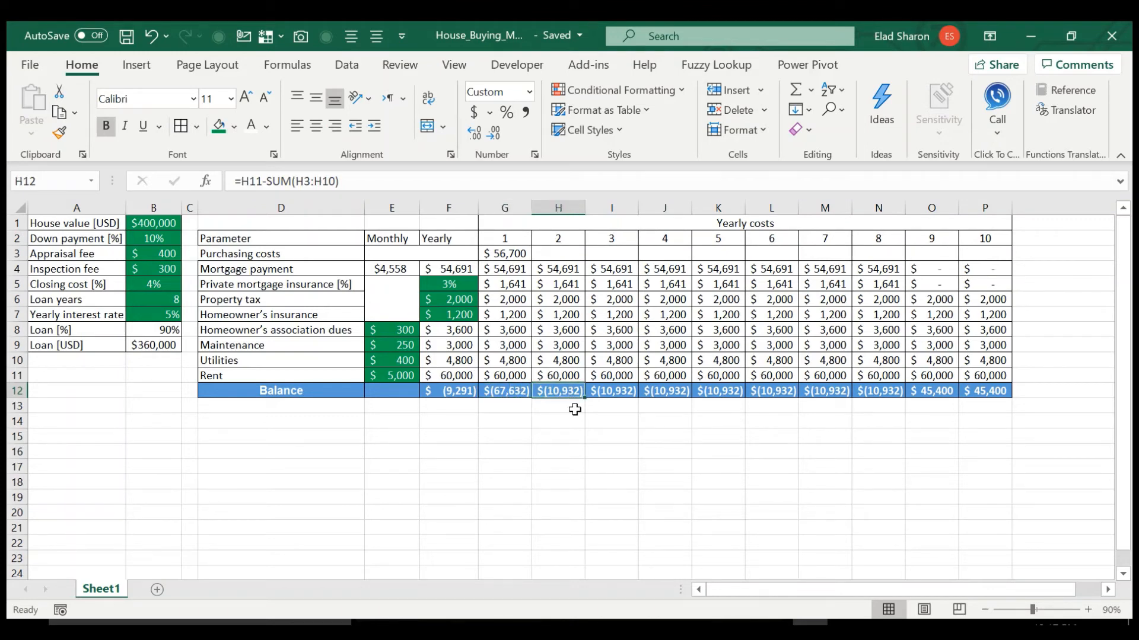
click(628, 392)
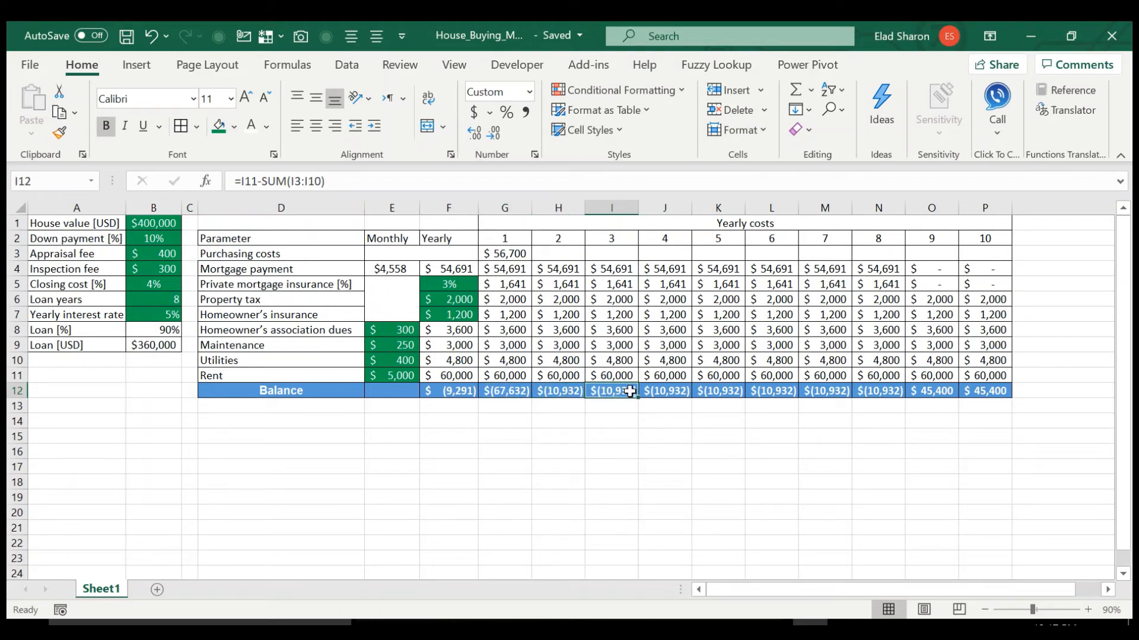
click(936, 390)
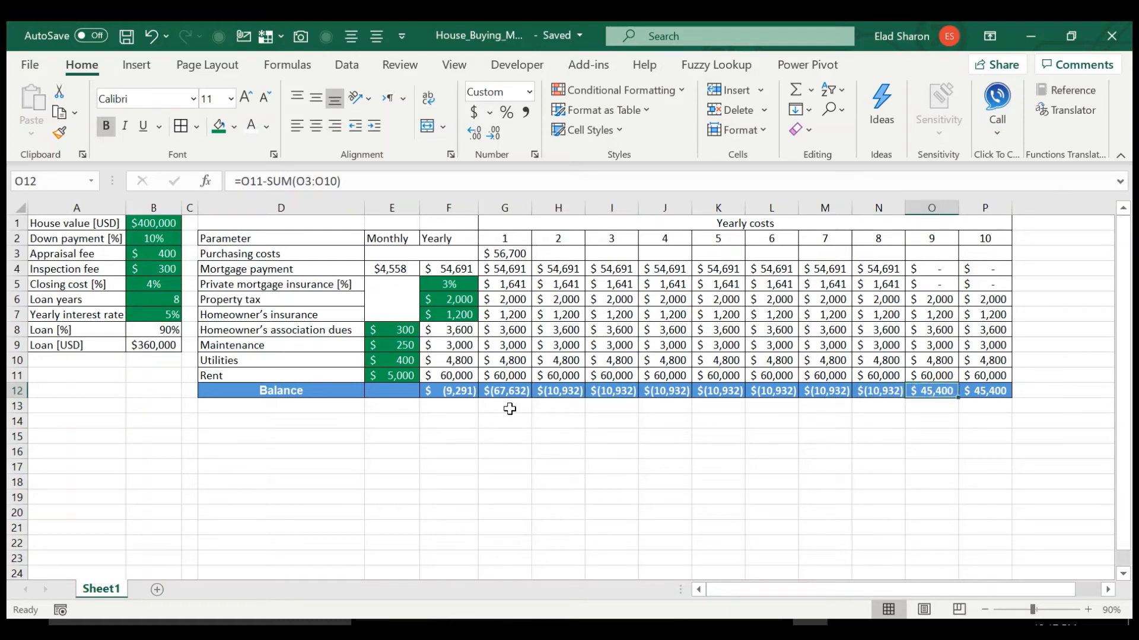
- Set the down payment in B2 to 25% and widen column G to fit the year 1 amounts
click(167, 234)
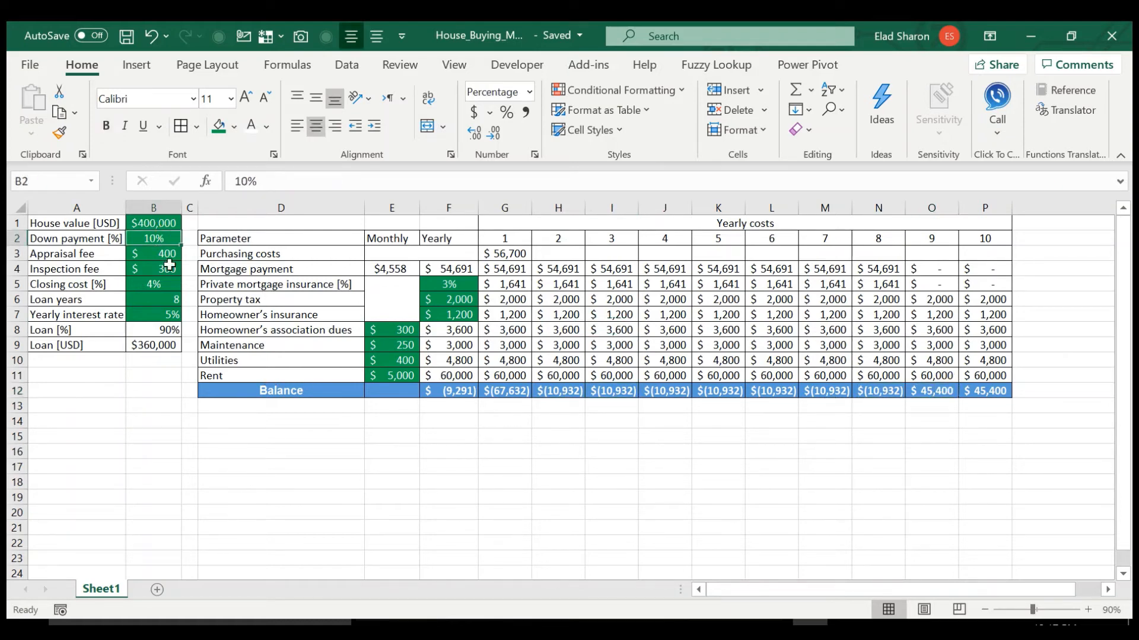
text(25)
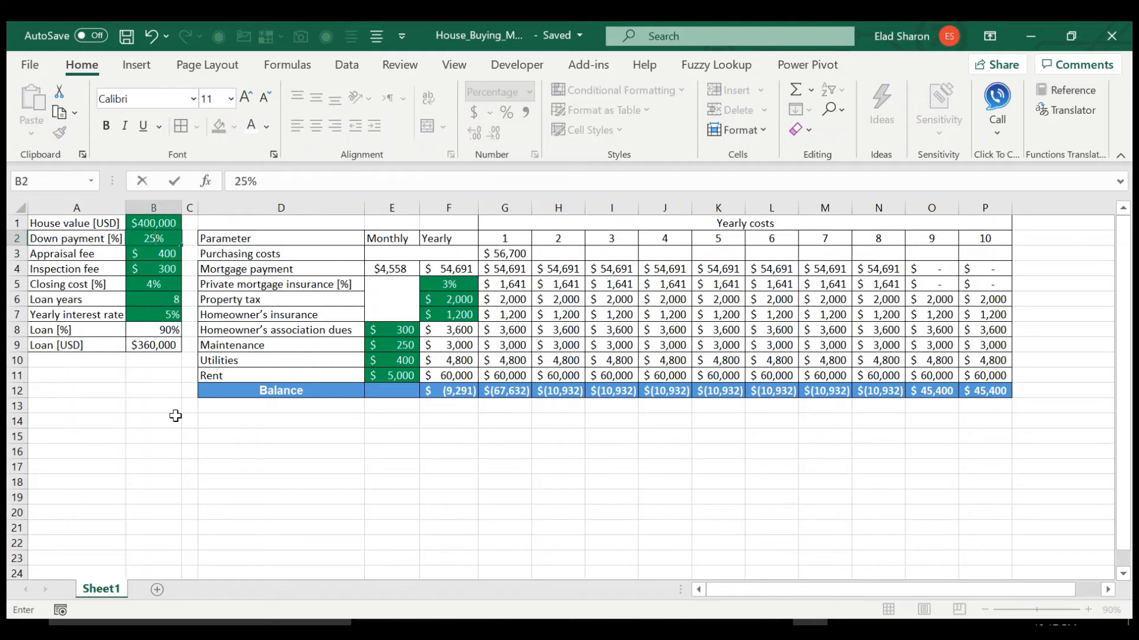
key(Return)
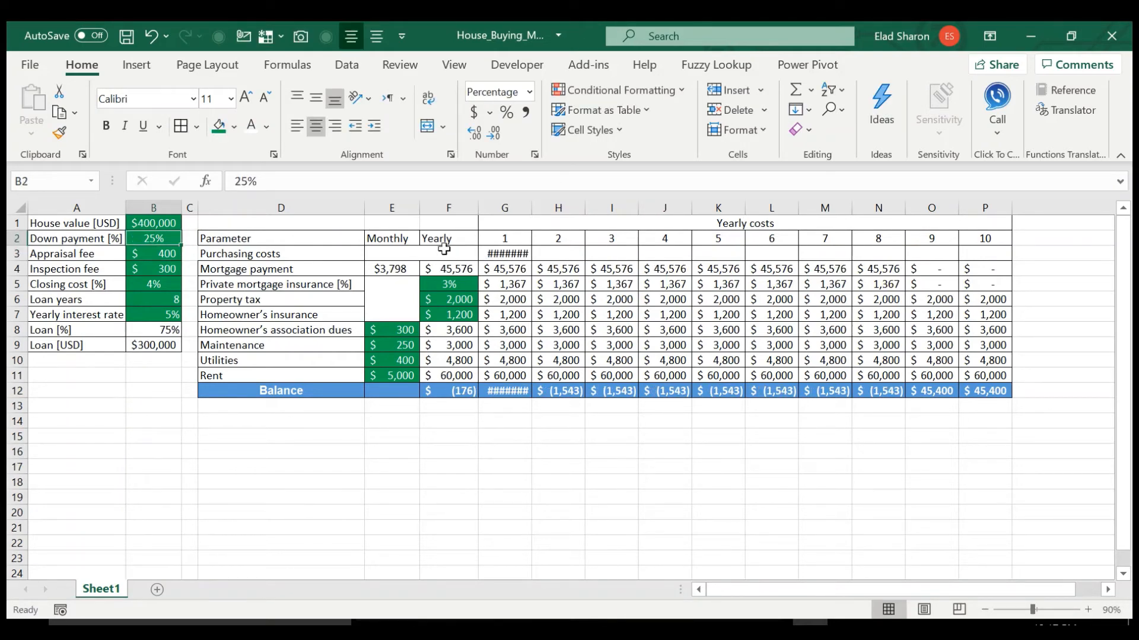
drag(532, 208, 544, 208)
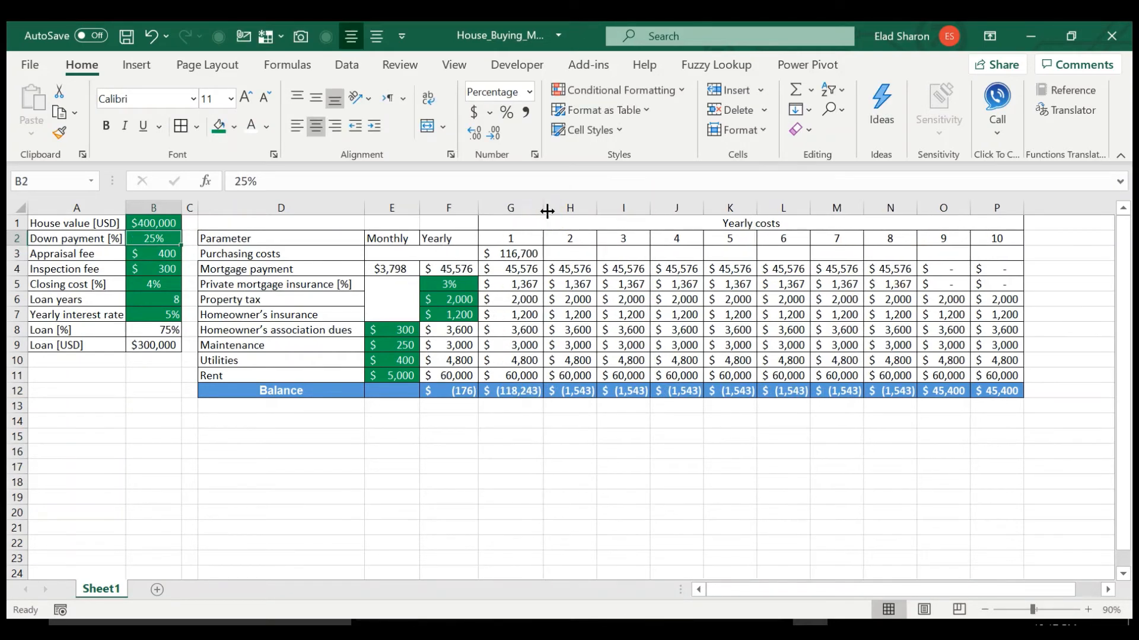
- Set the loan years in B6 to 9
click(453, 449)
click(503, 451)
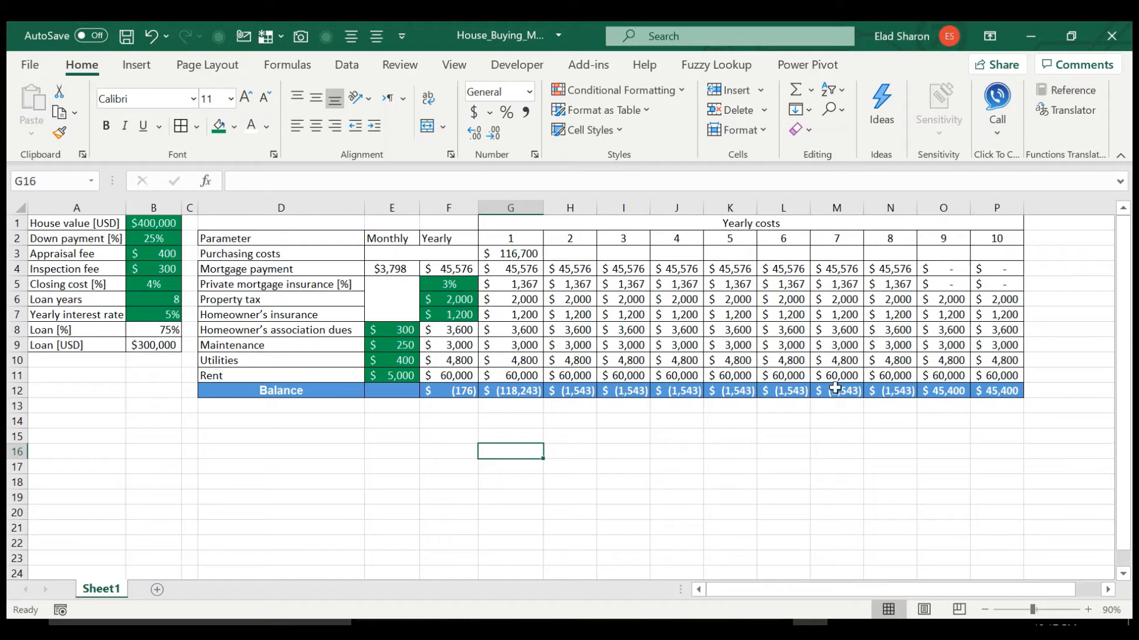
click(143, 297)
text(9)
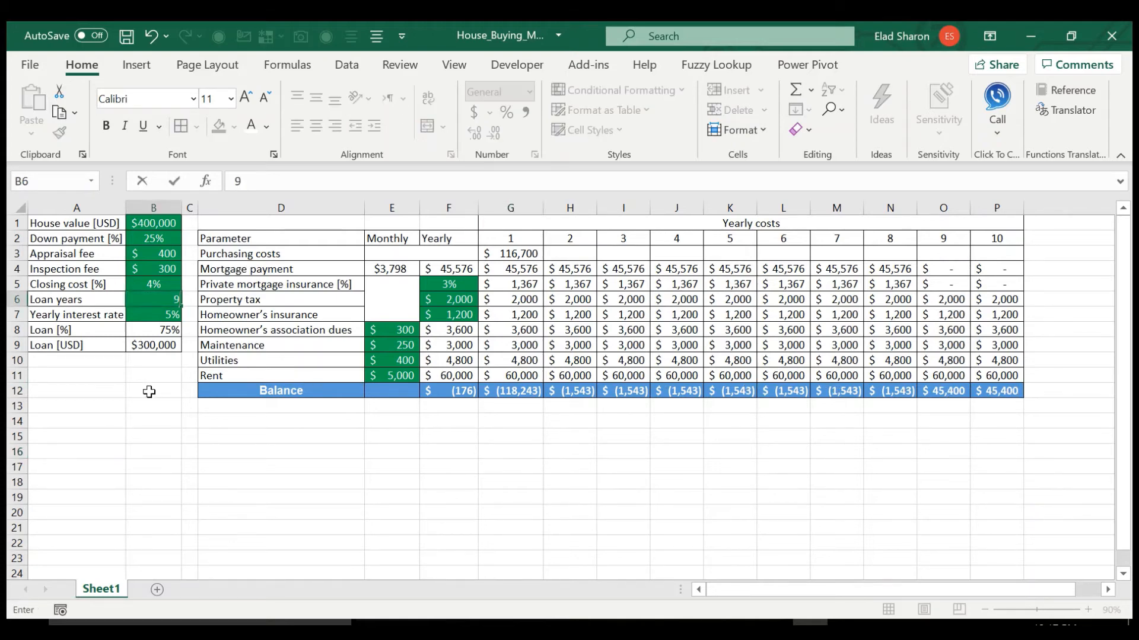
key(Return)
key(Up)
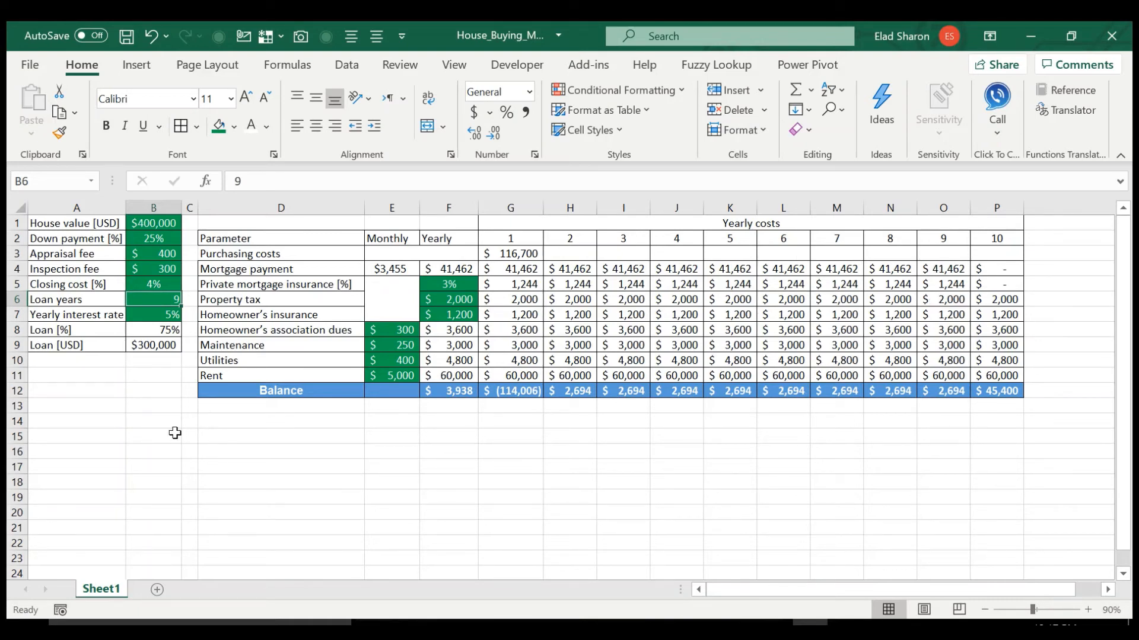
- Set the yearly interest rate in B7 to 3%
click(166, 315)
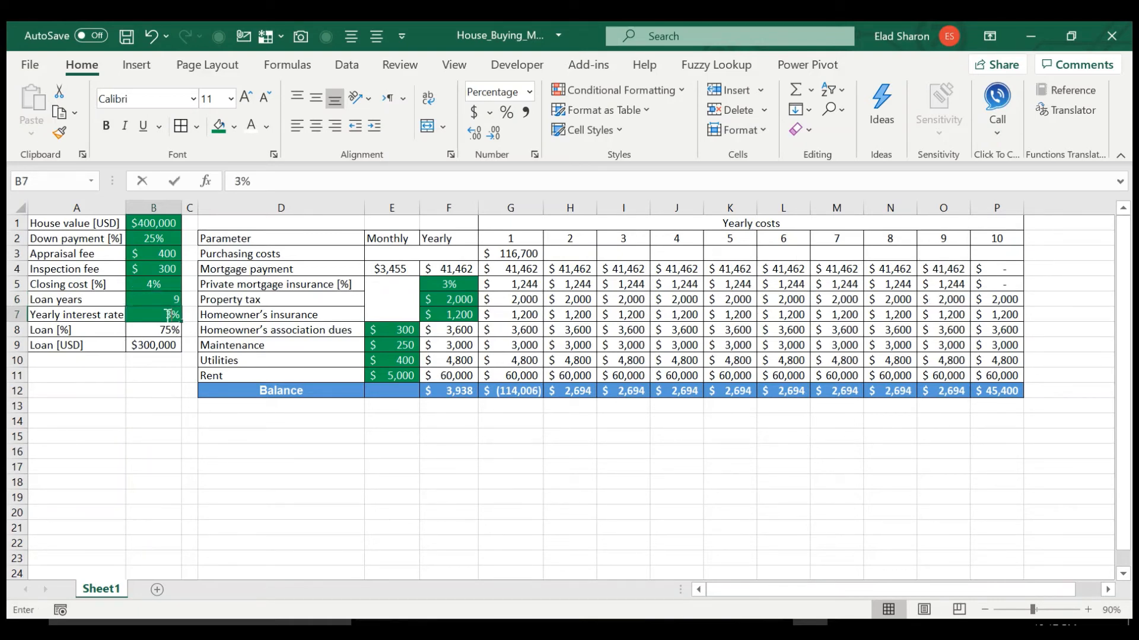
text(3)
key(Return)
click(166, 316)
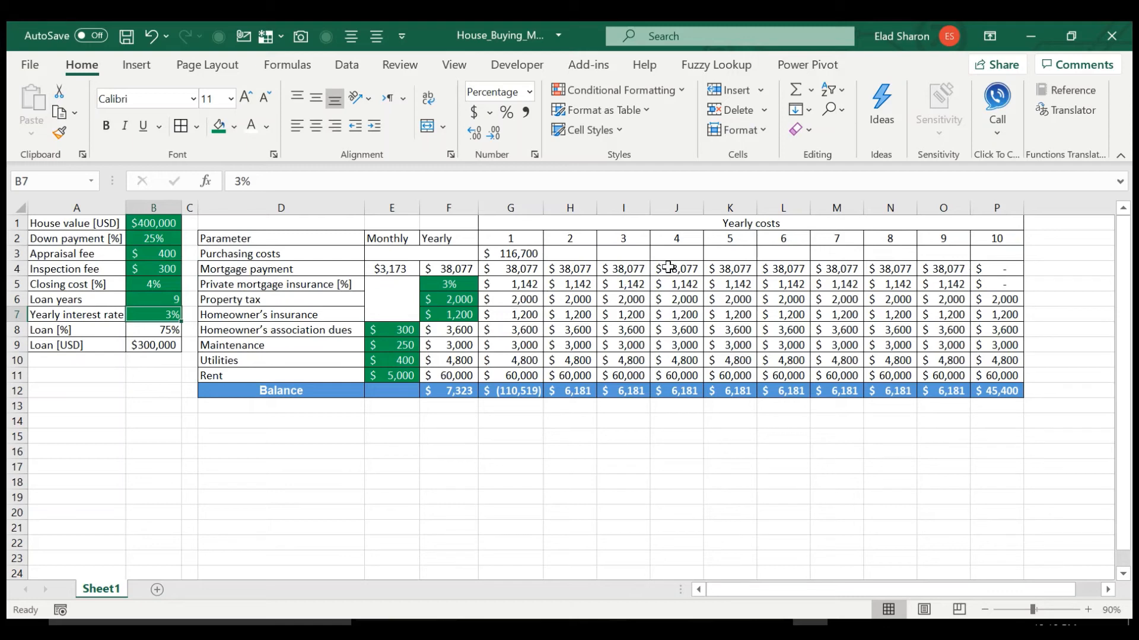
- Inspect the year 2 mortgage payment formula in H4 and the year 3 mortgage insurance formula in I5 without changing them
click(562, 269)
click(391, 181)
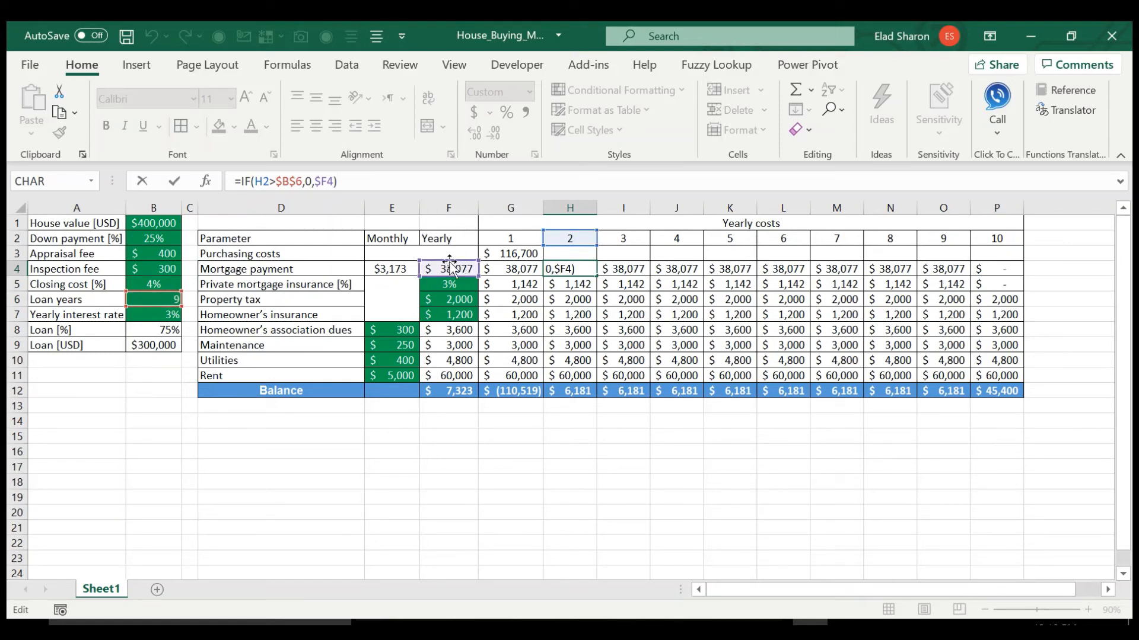
key(Tab)
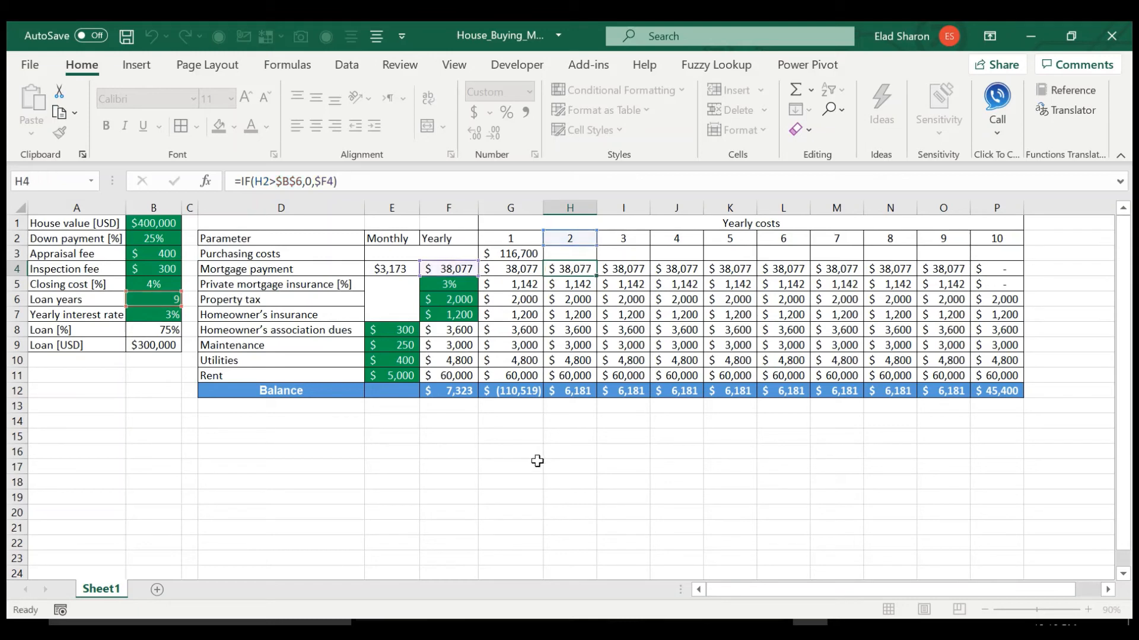
click(610, 286)
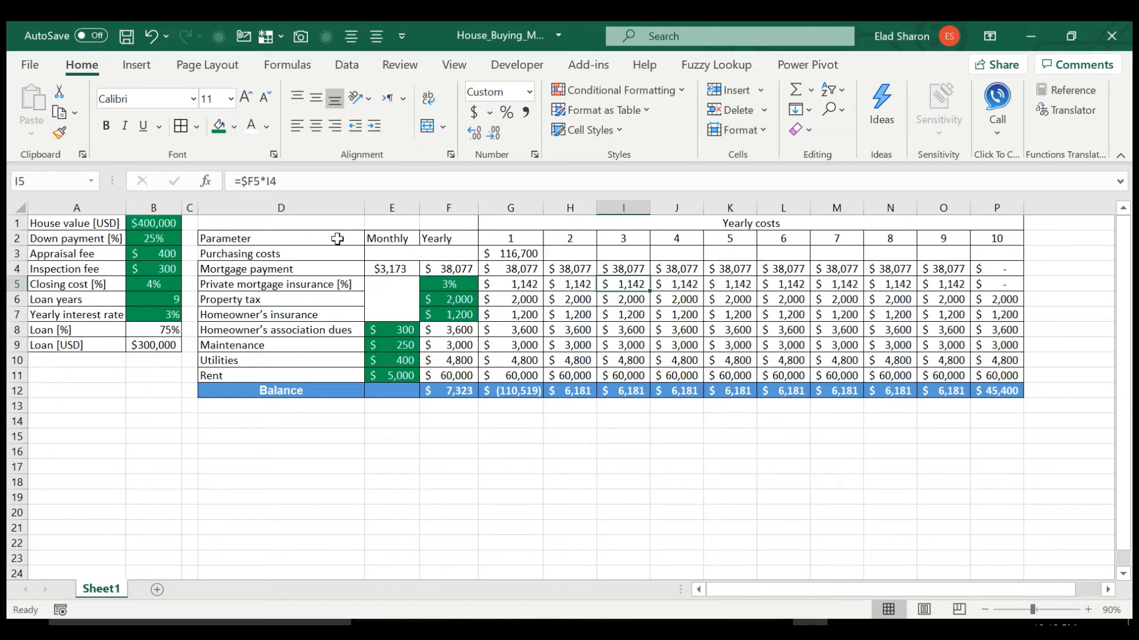
click(380, 181)
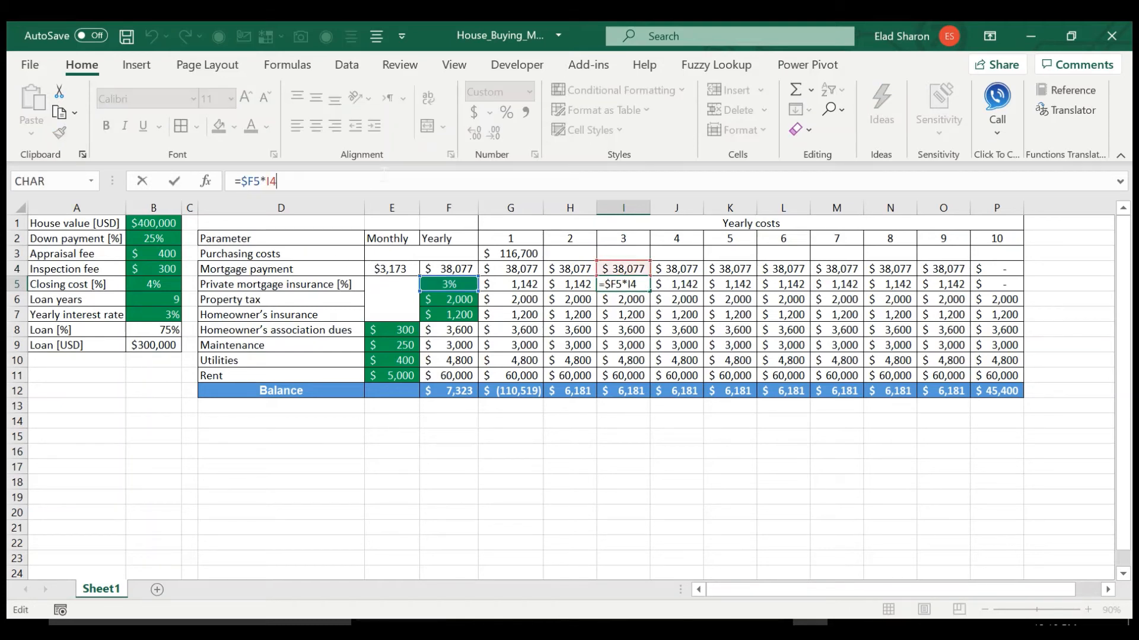
key(ctrl+Return)
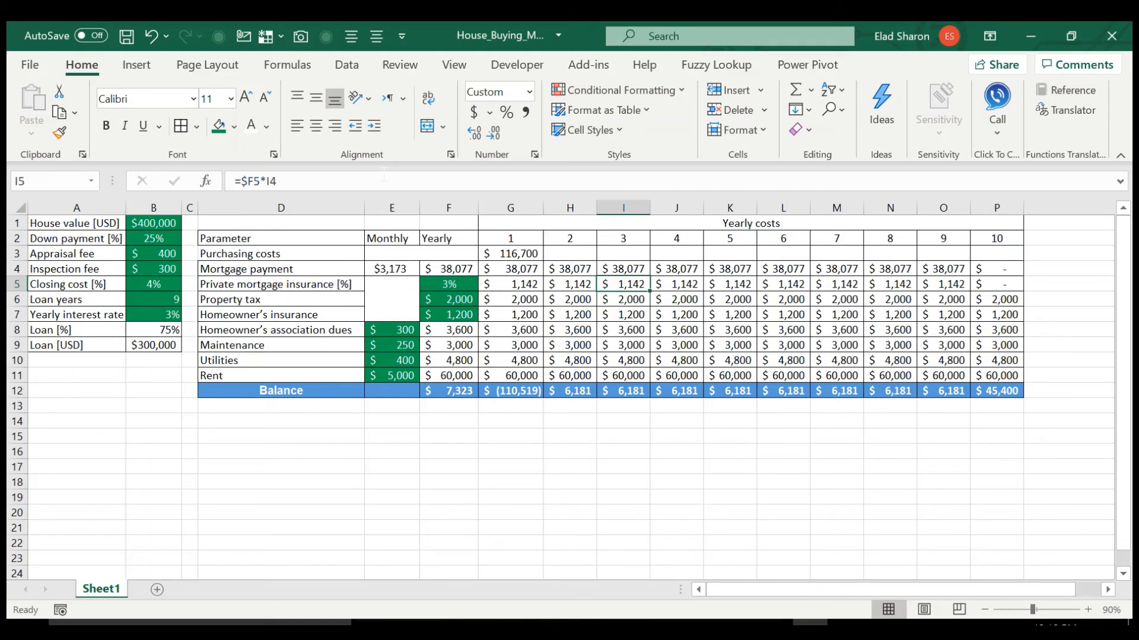
- Check the year 3 formulas for property tax, homeowner's insurance, association dues, maintenance, utilities and rent in I6:I11
click(636, 300)
click(628, 317)
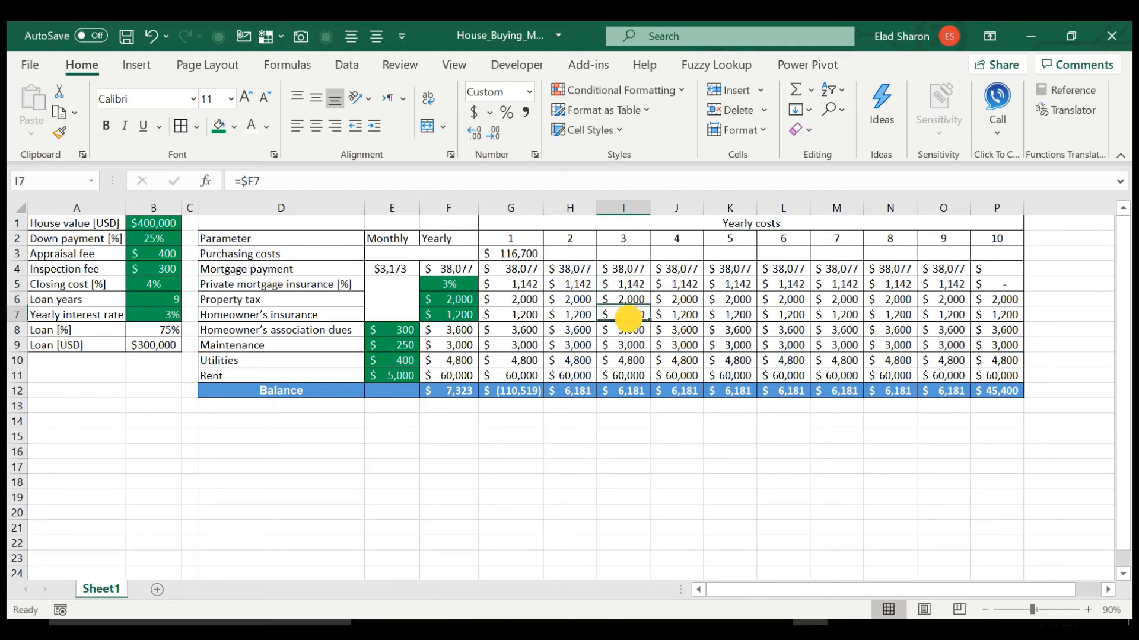
click(623, 330)
click(625, 346)
click(620, 360)
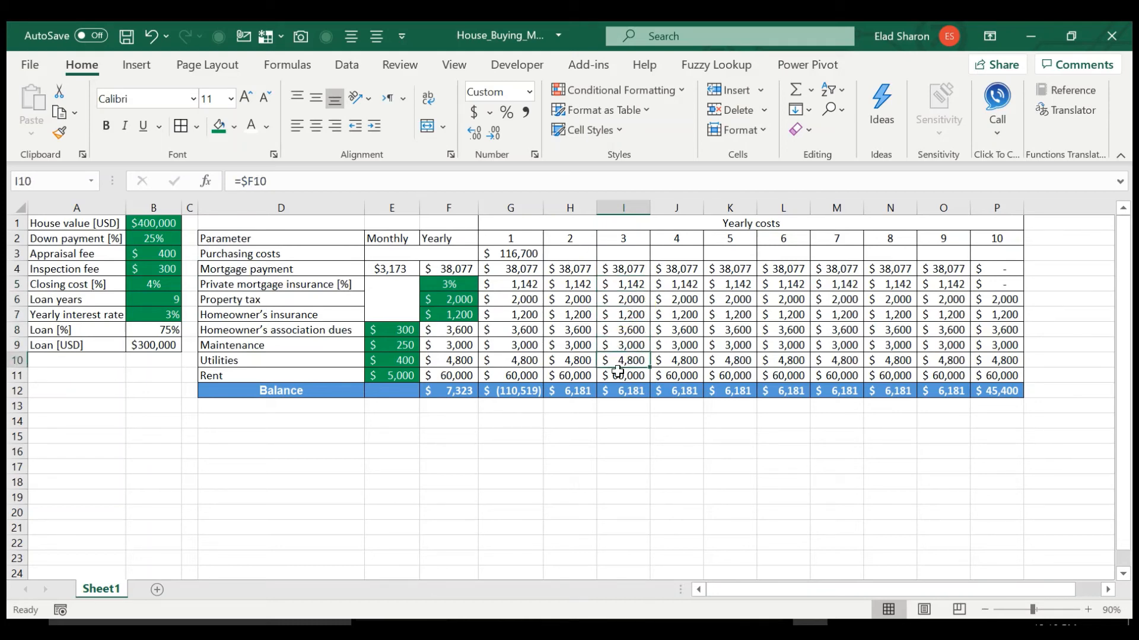
click(618, 373)
click(539, 409)
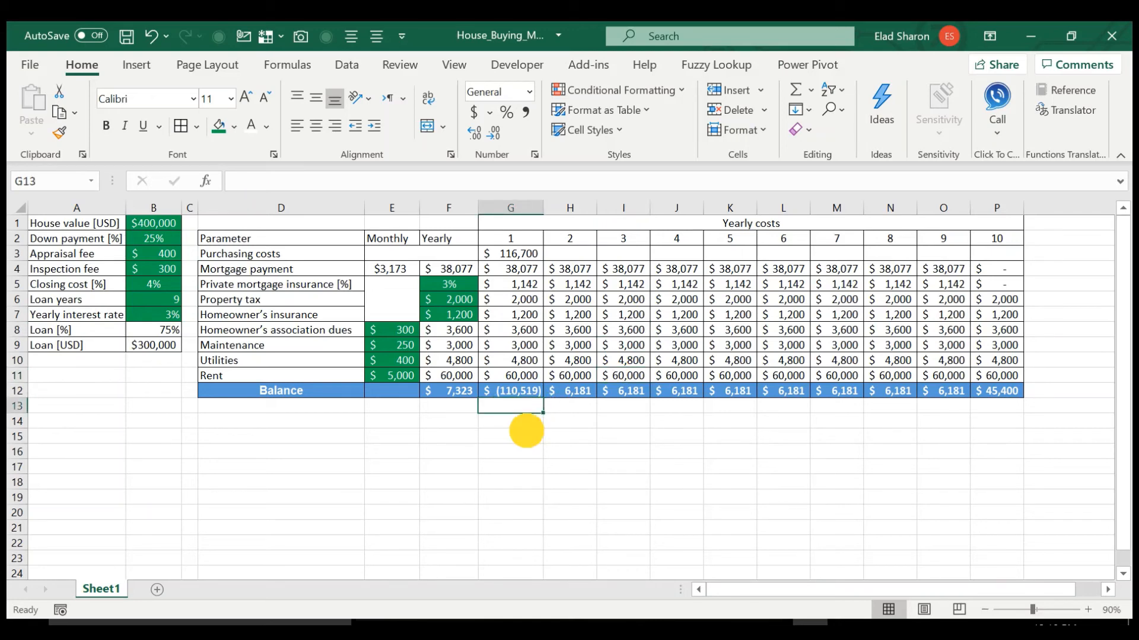
click(526, 431)
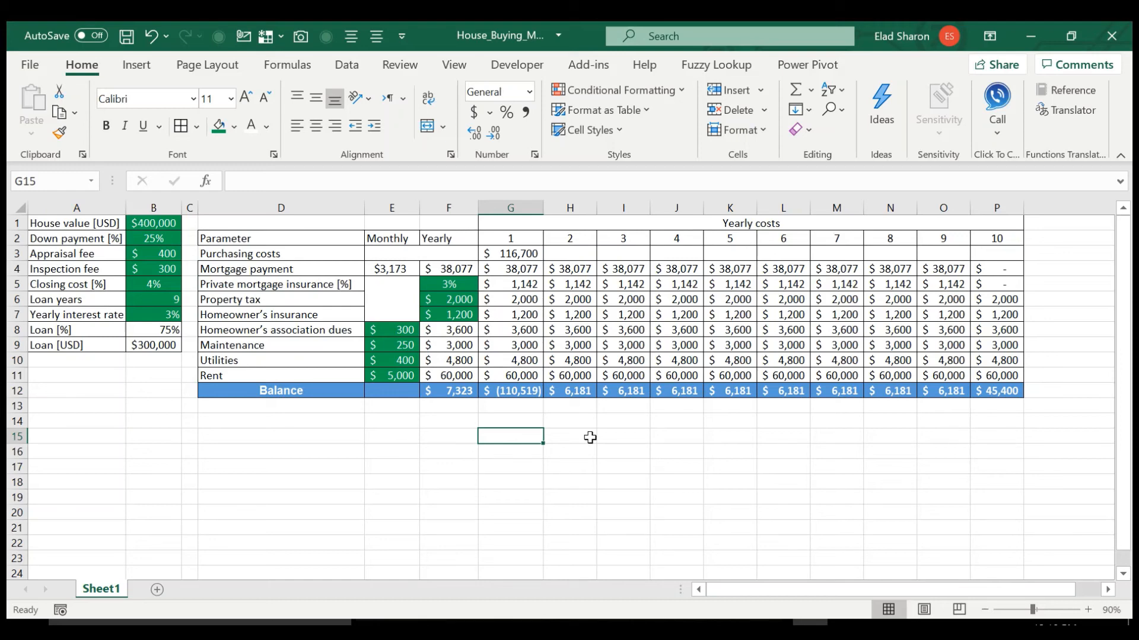
- Review the monthly rent in E11 and the yearly balances across G12:P12
click(400, 373)
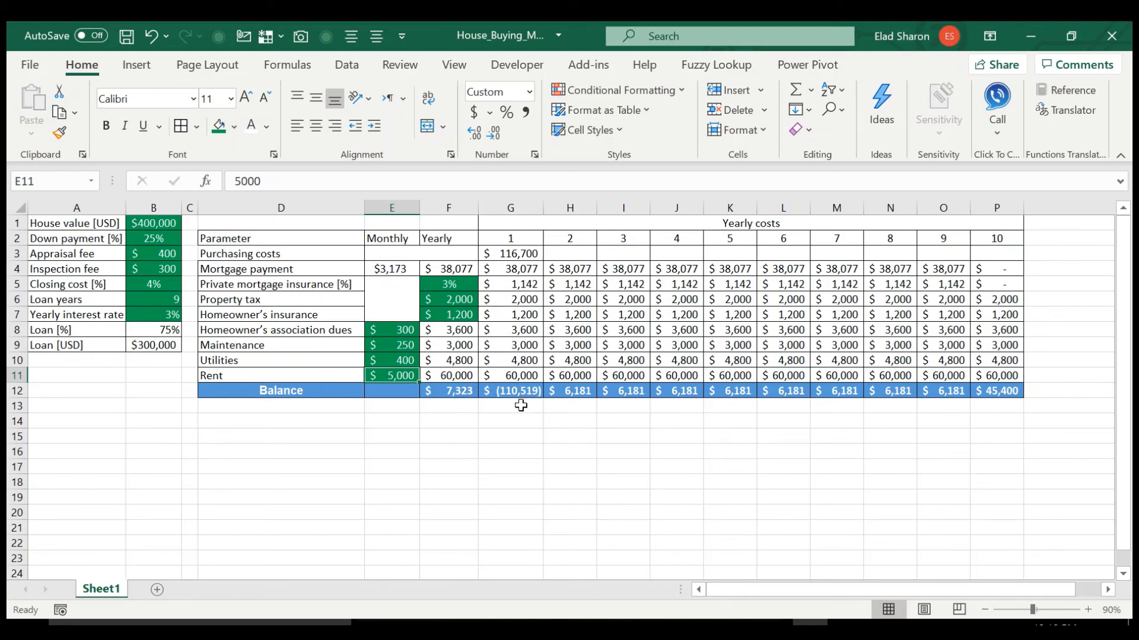
drag(521, 392, 1047, 389)
click(928, 440)
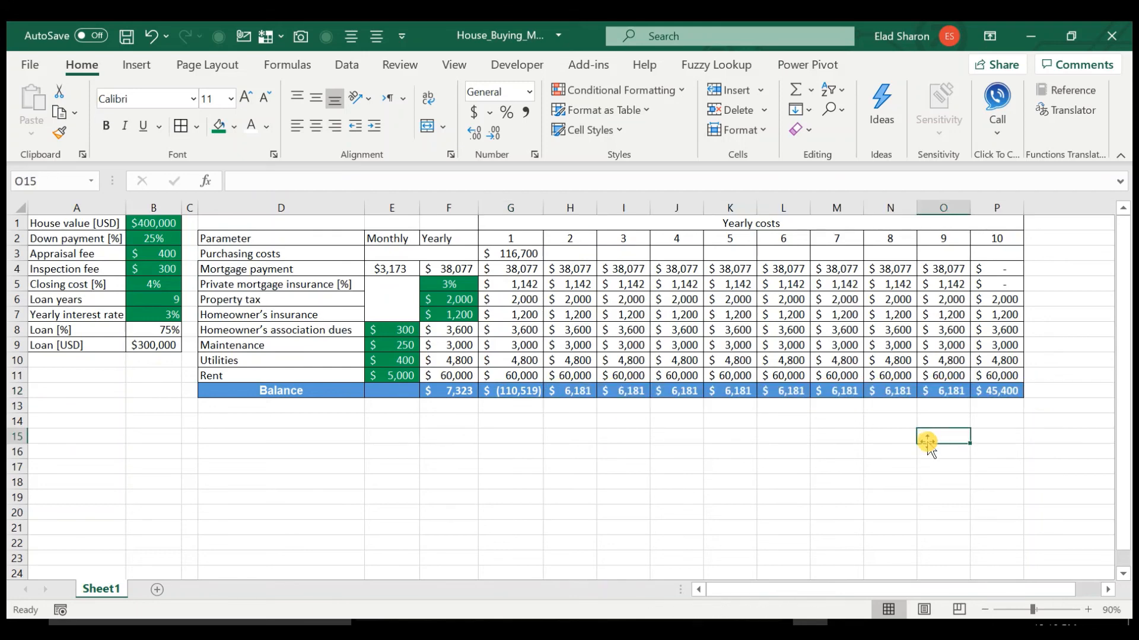